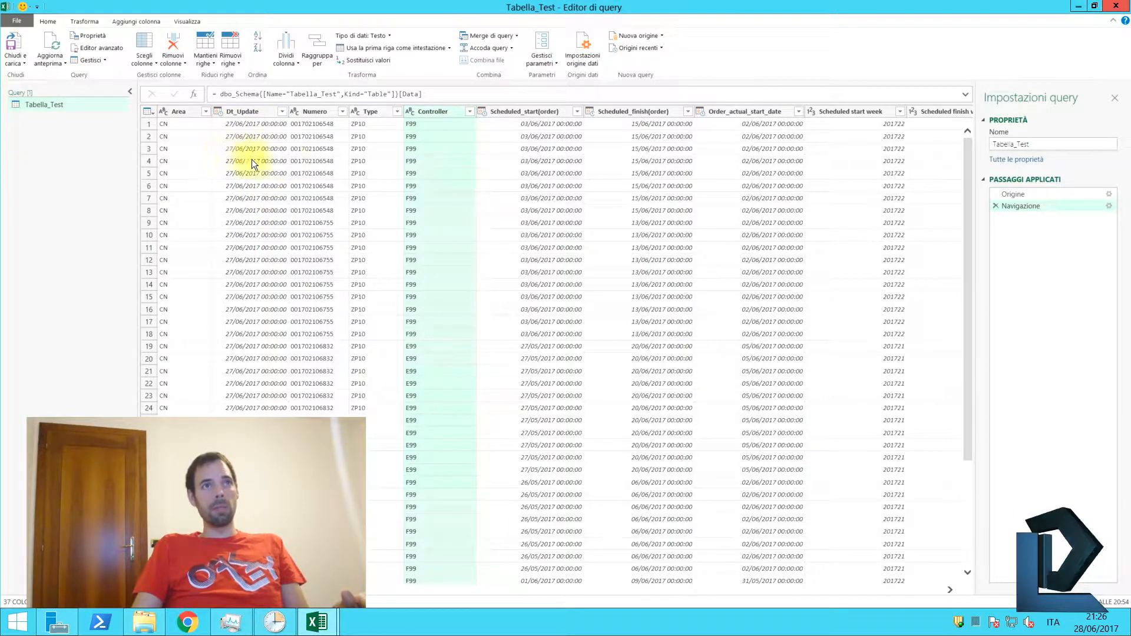
Change the data type of the Dt_Update column to Data.
click(248, 111)
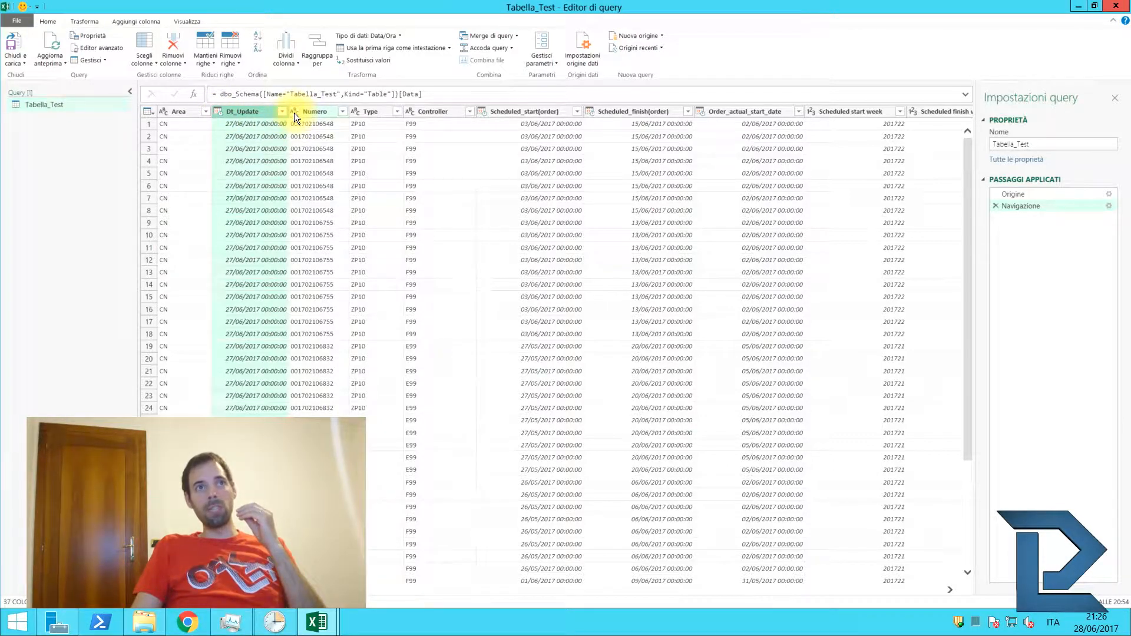
click(218, 111)
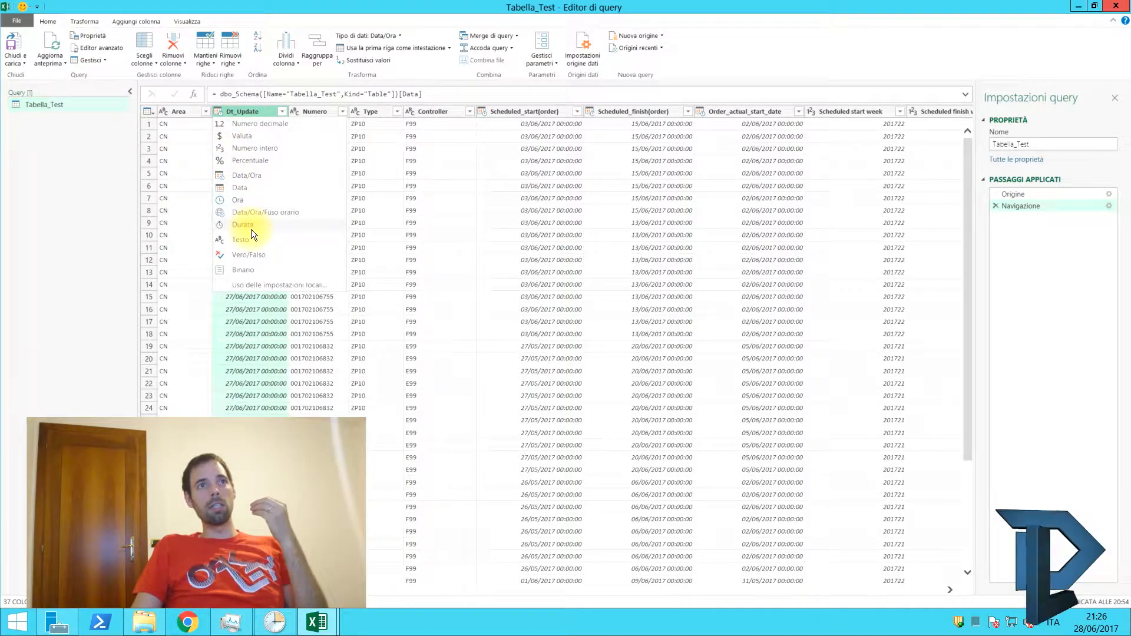
click(245, 186)
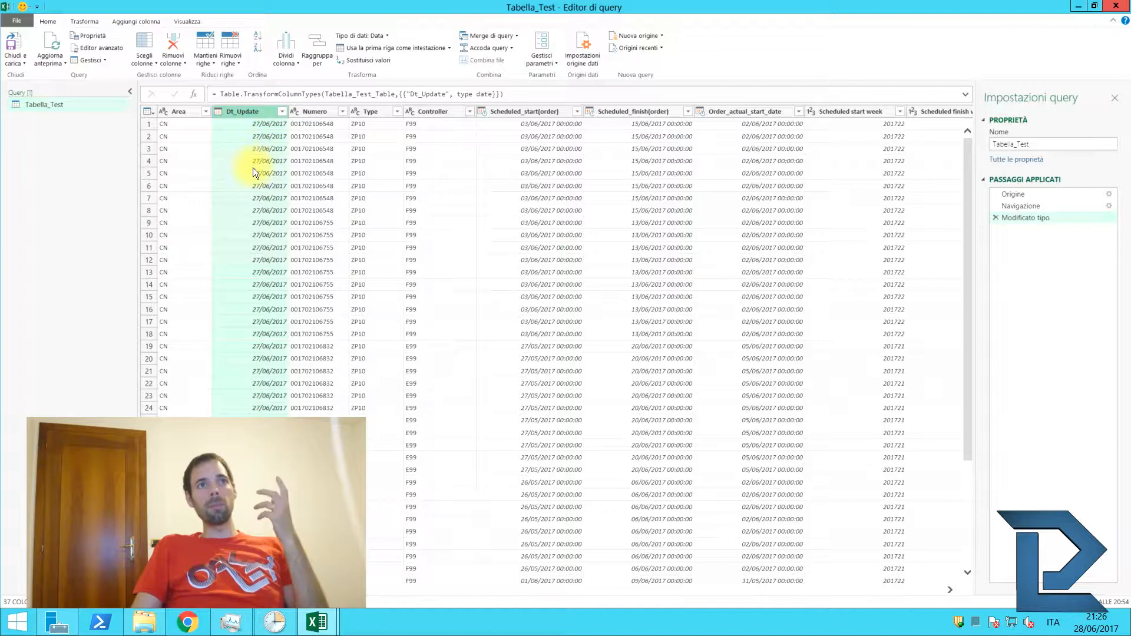
Change the data type of the Numero column to Numero intero.
click(322, 112)
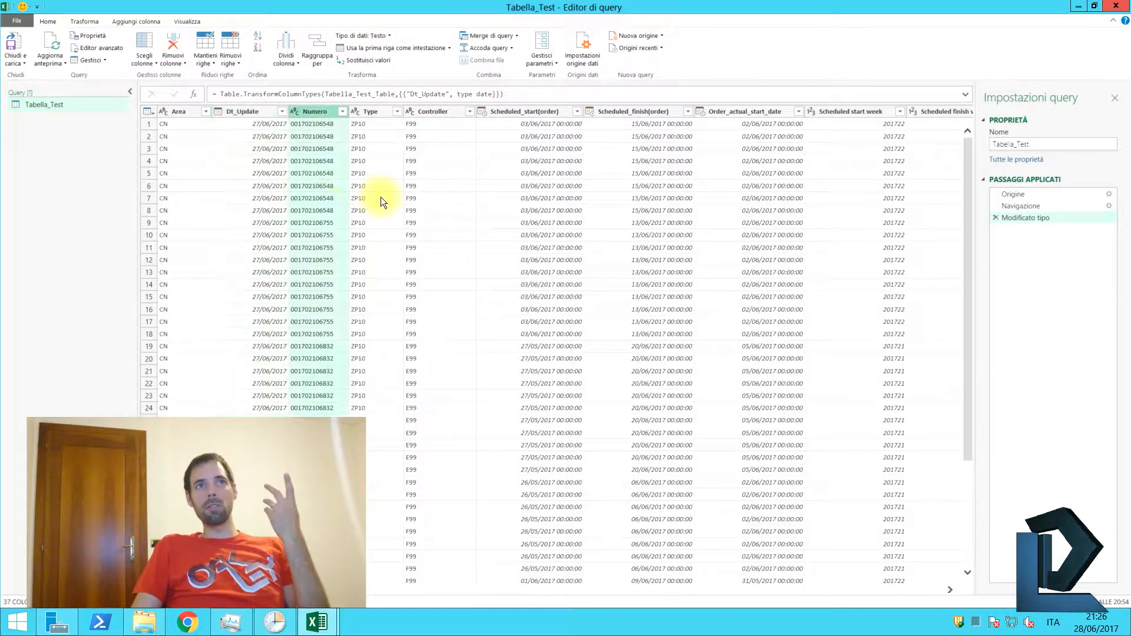
click(297, 111)
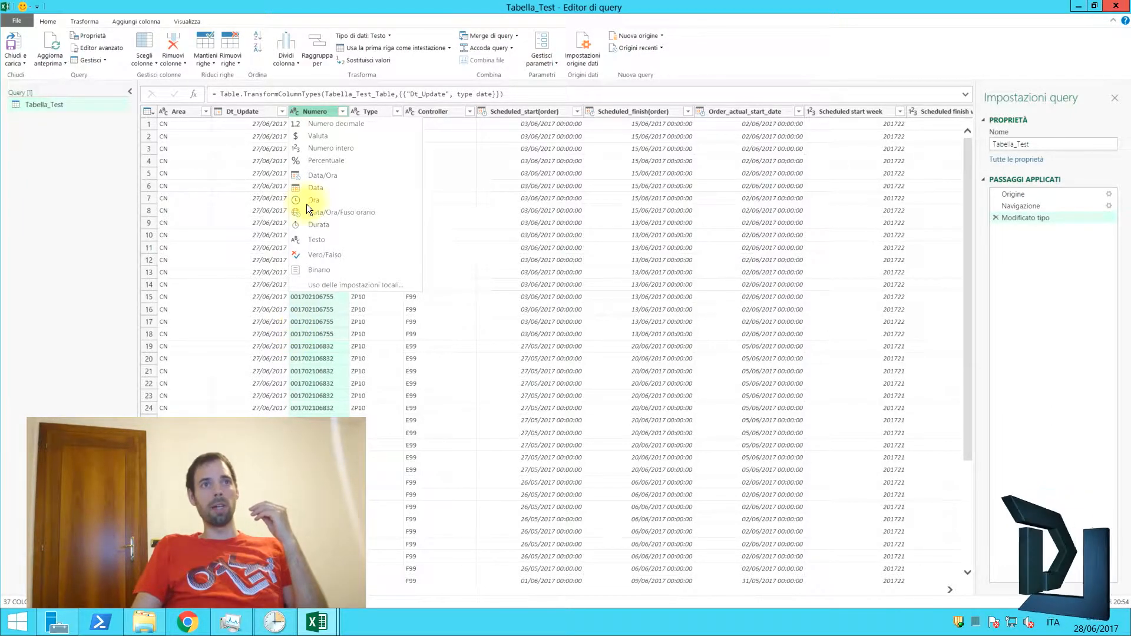
click(333, 149)
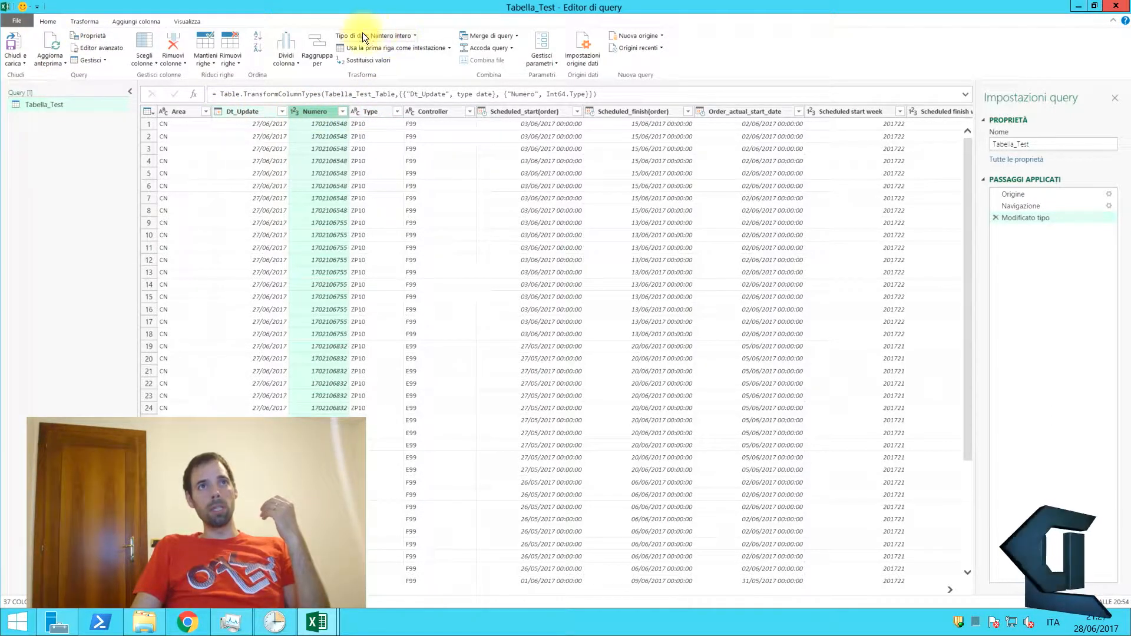
click(416, 35)
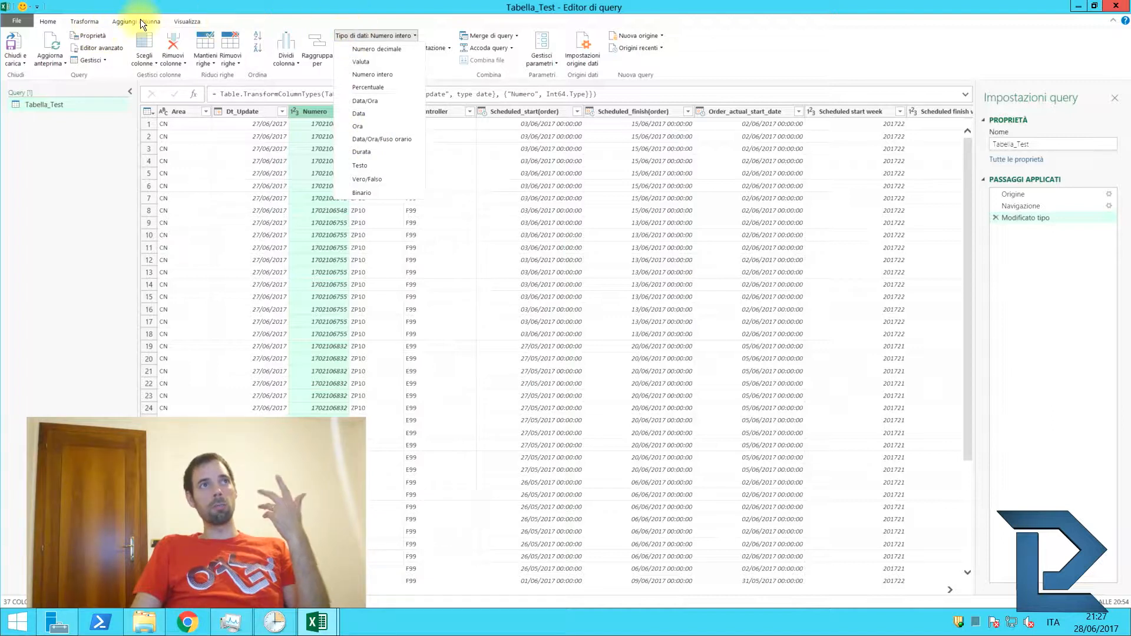
click(96, 21)
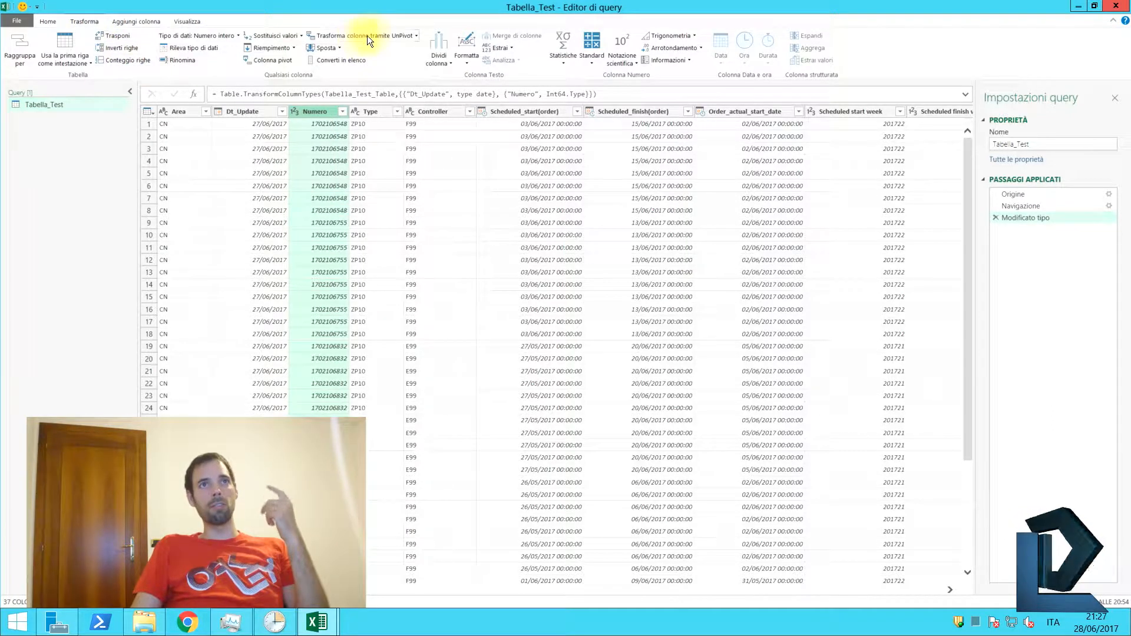
click(209, 36)
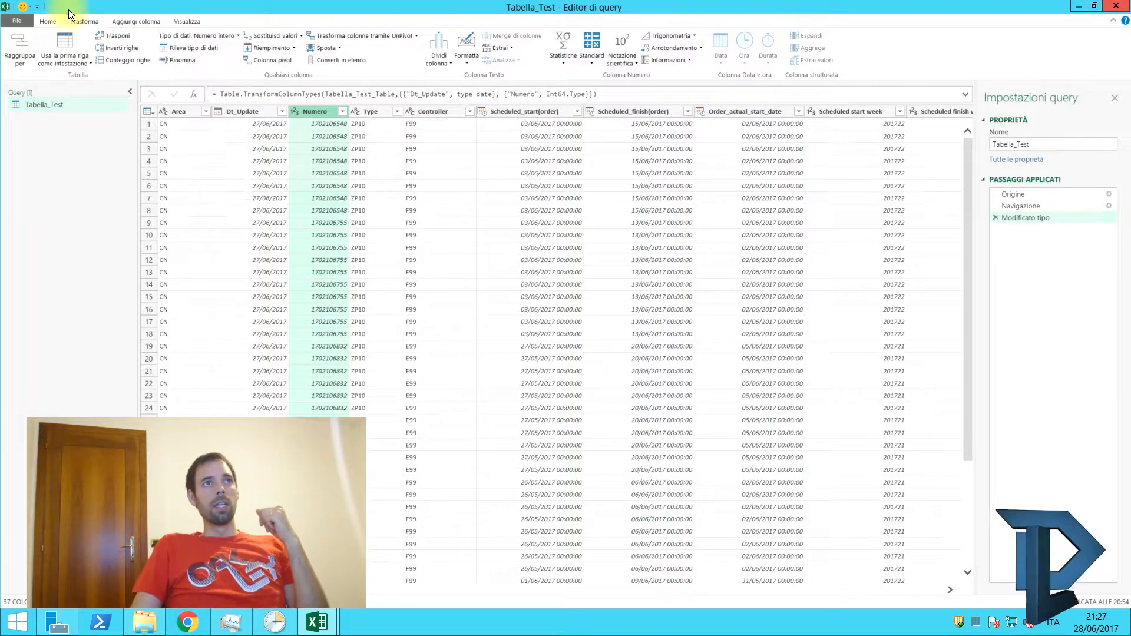
click(44, 22)
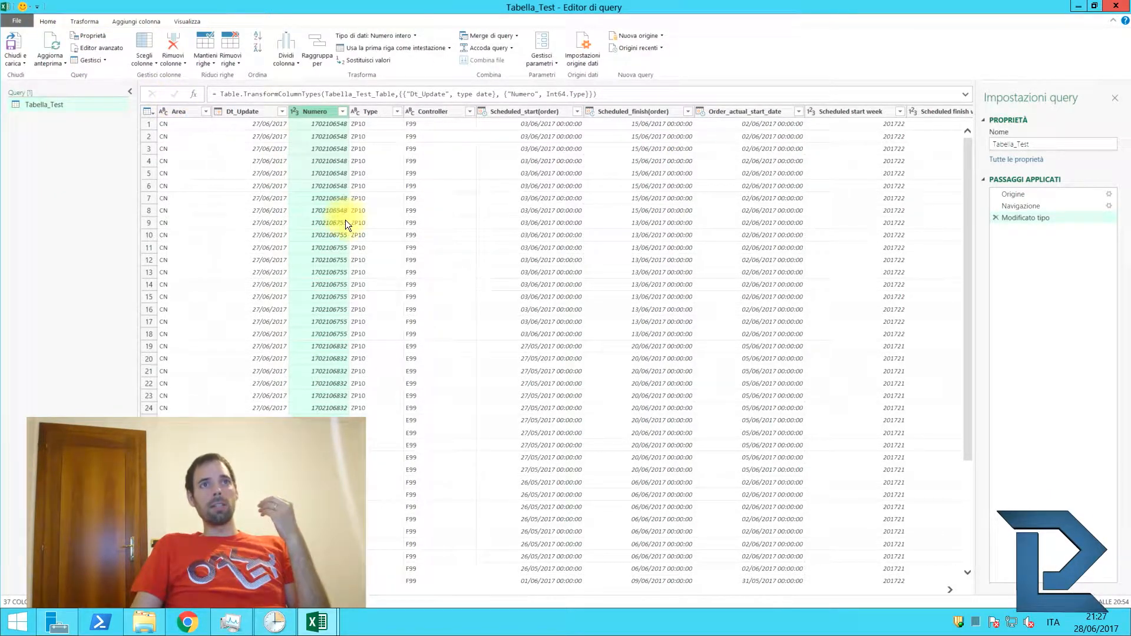
Set up a value replacement on the Controller column with F99 as the value to find.
click(442, 110)
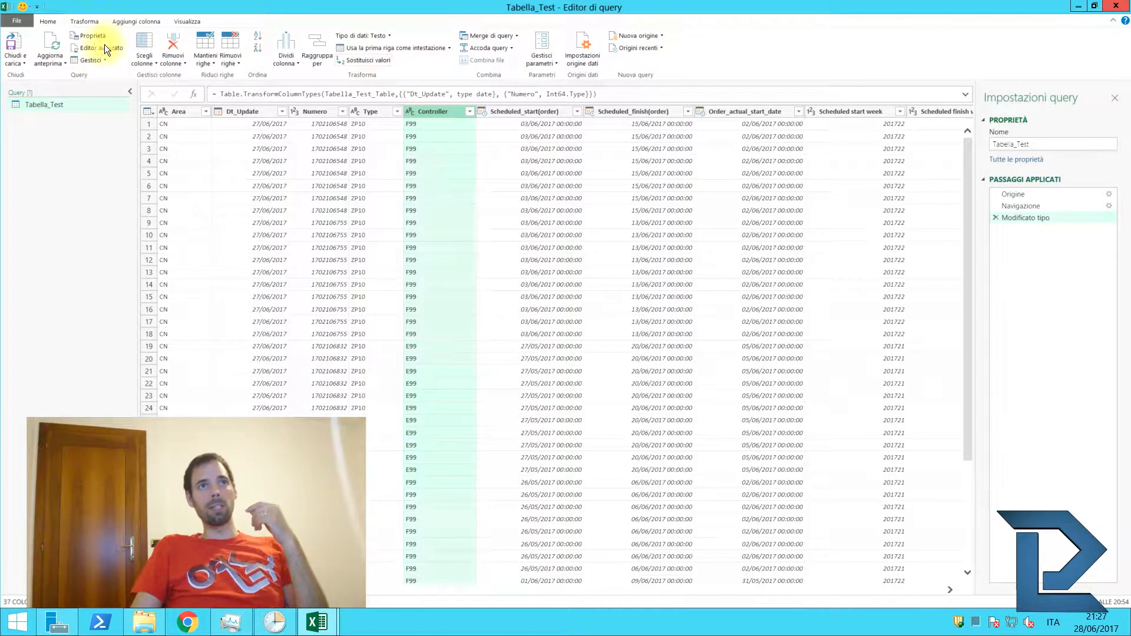
click(365, 60)
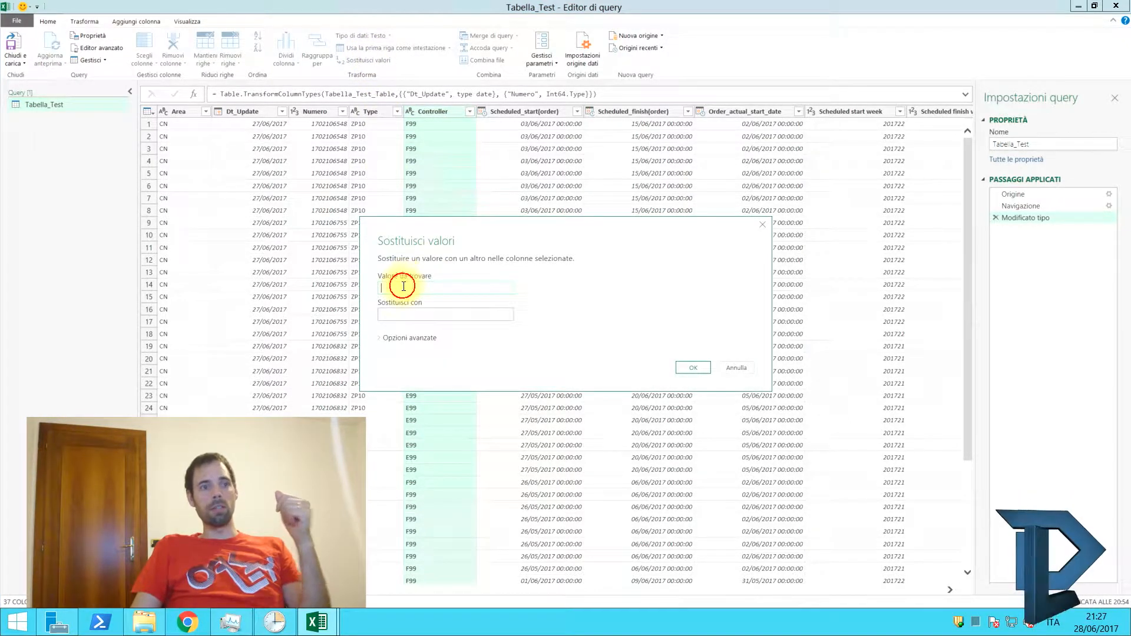
text(F99)
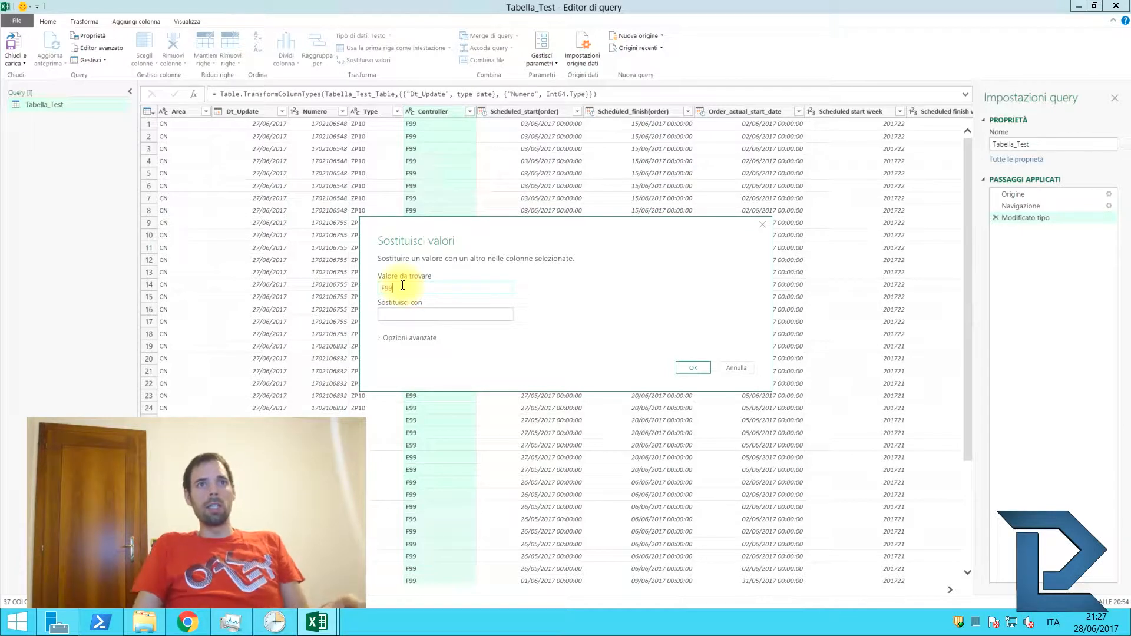
click(422, 311)
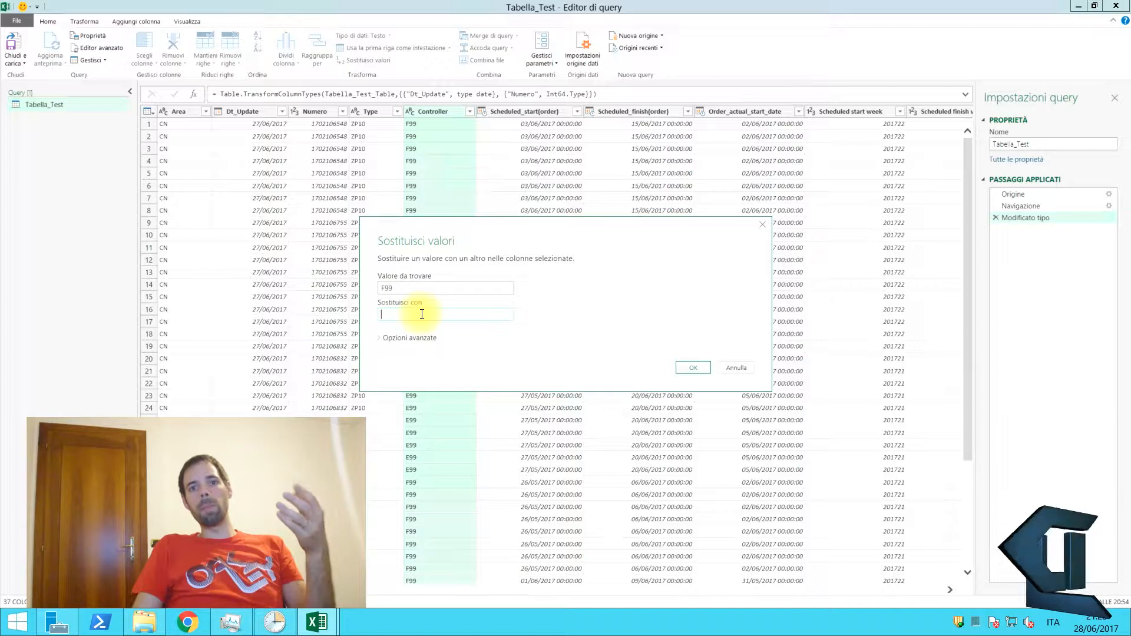
click(394, 338)
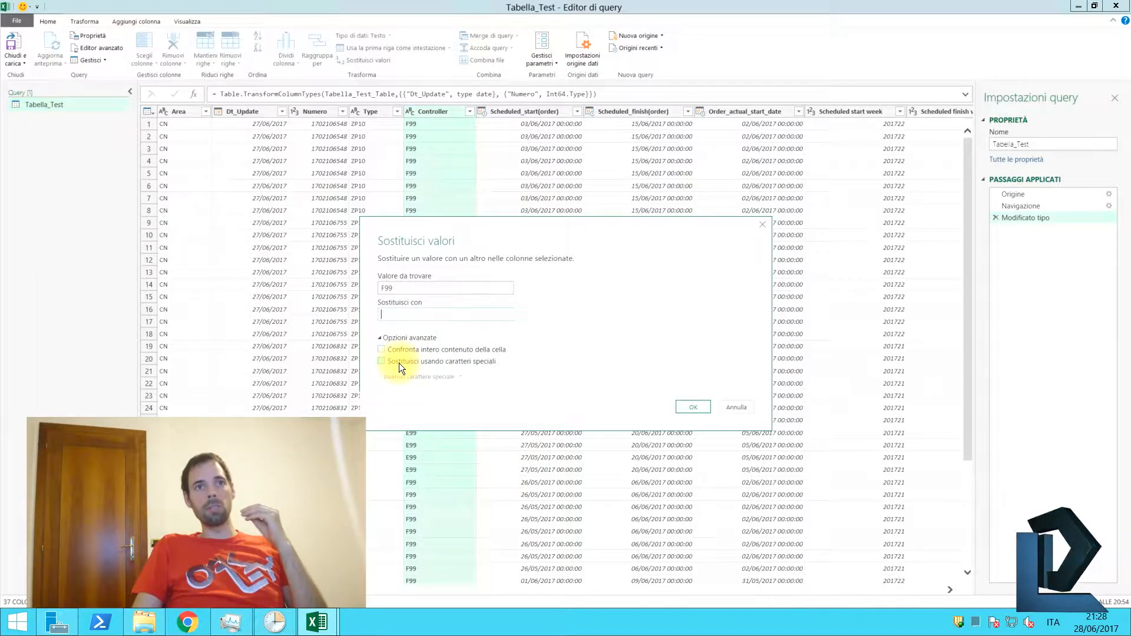
click(399, 362)
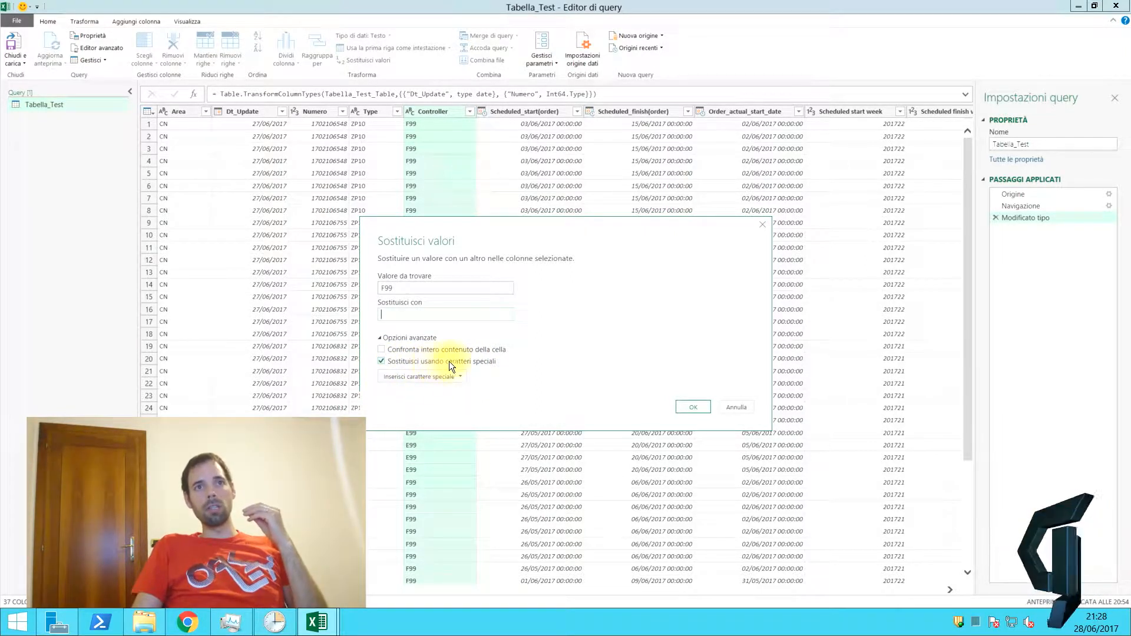
click(457, 376)
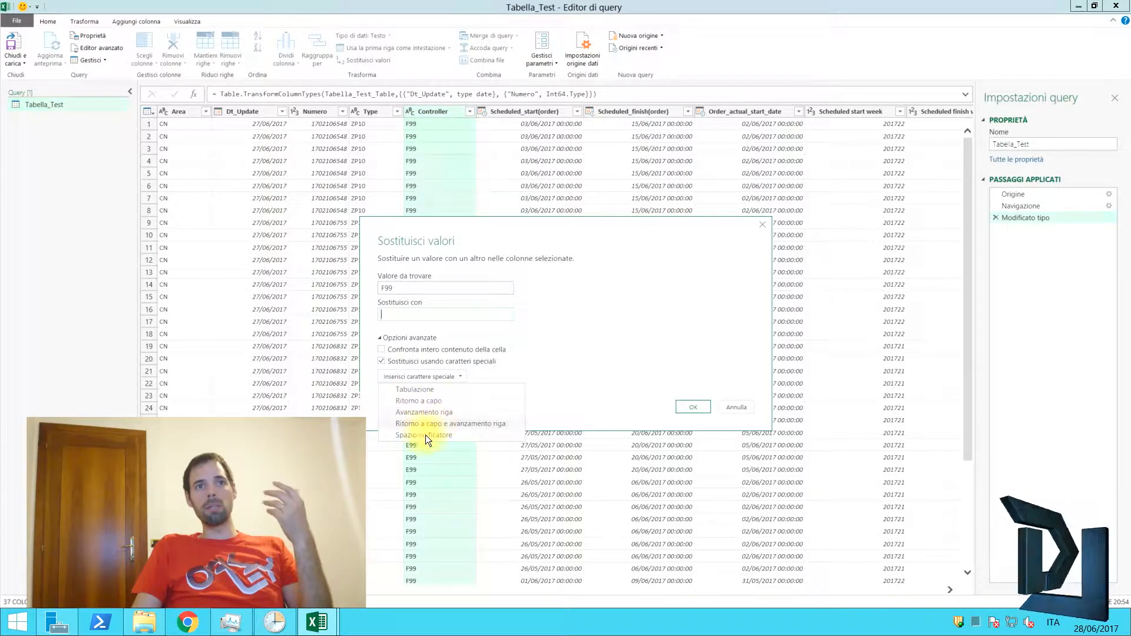
click(411, 362)
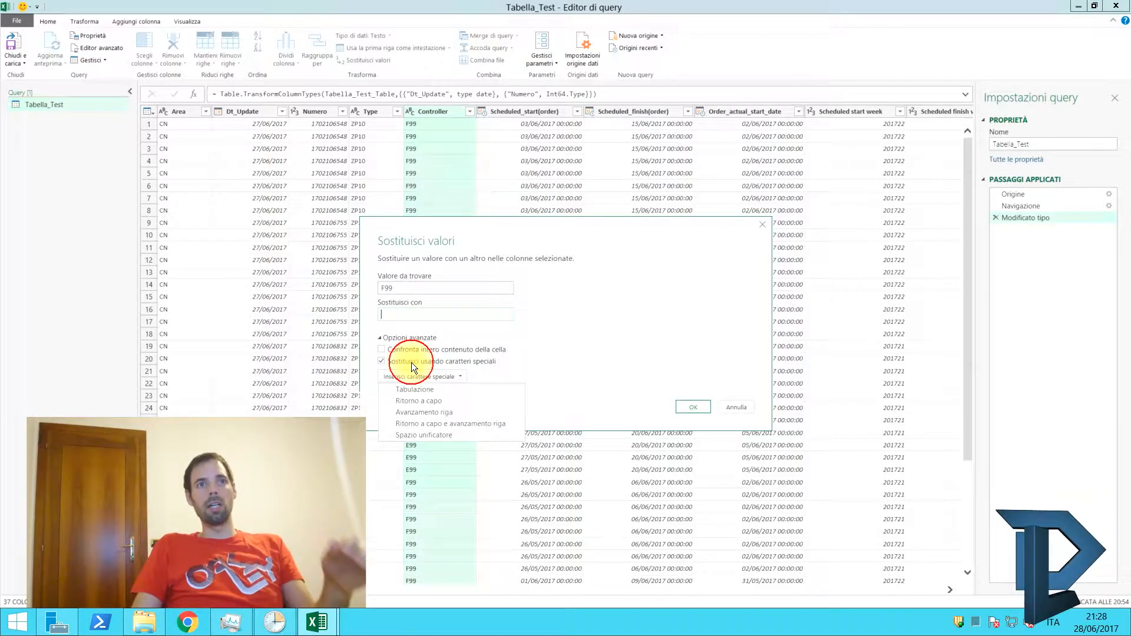
Enter pippo as the replacement value and apply the replacement to the Controller column.
text(pippo)
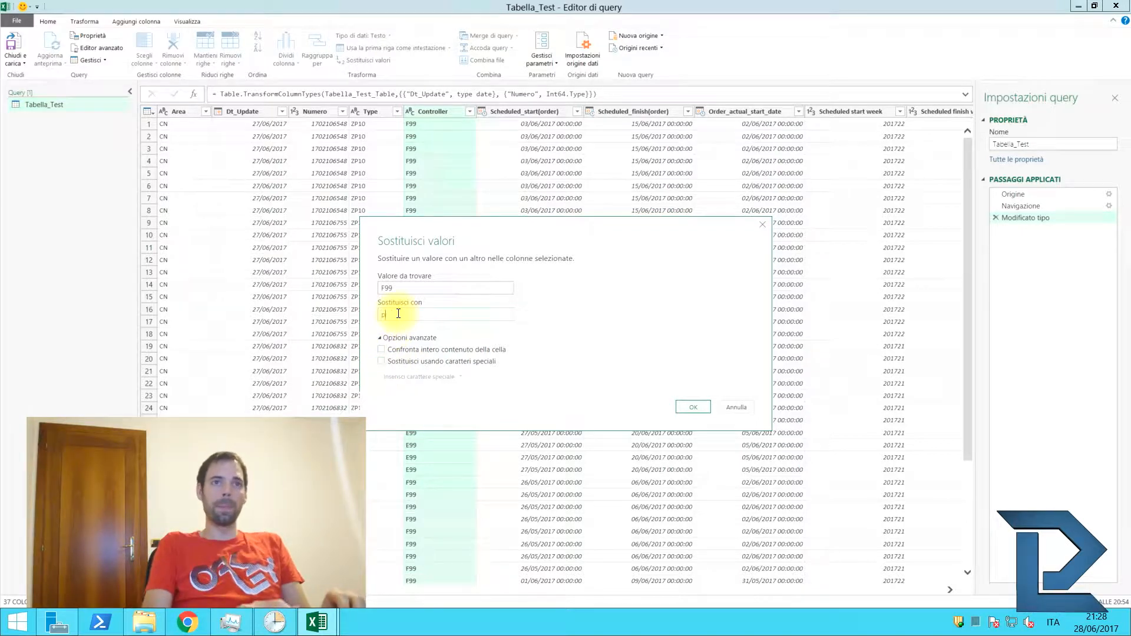
click(693, 407)
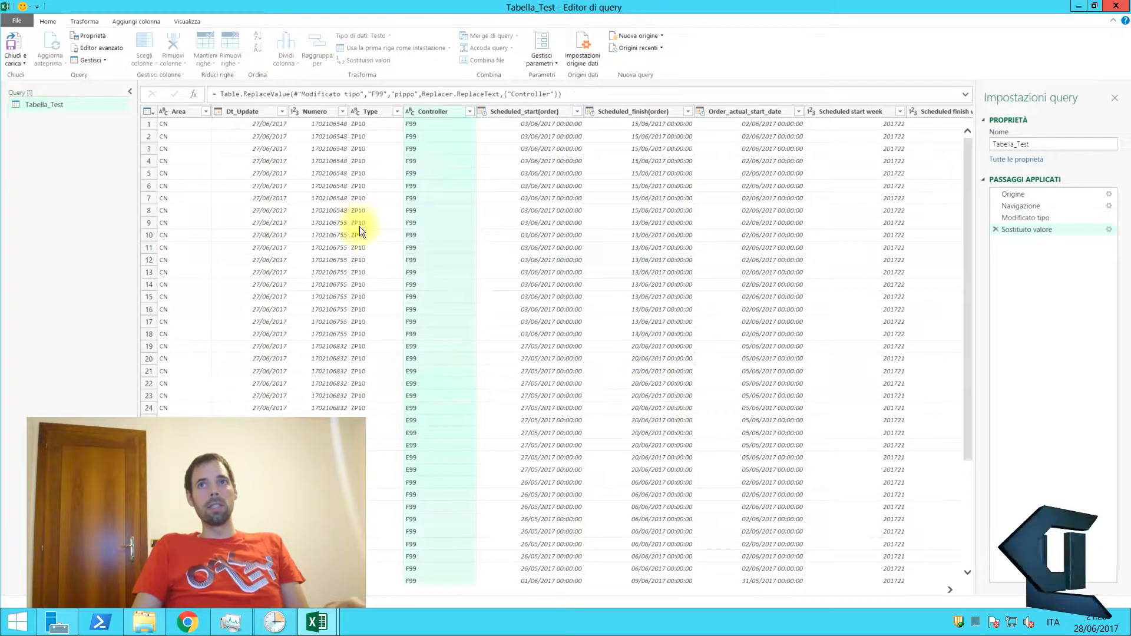
Go back to the applied step Modificato tipo and insert a type change of the Order_actual_start_date column to Data there.
click(1030, 219)
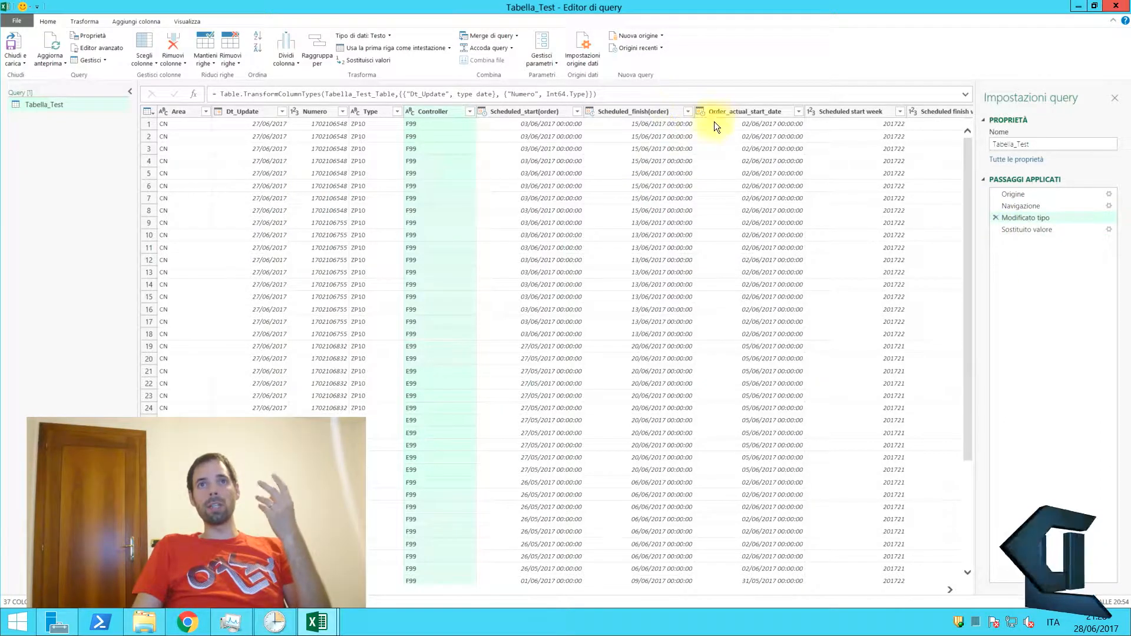
click(731, 111)
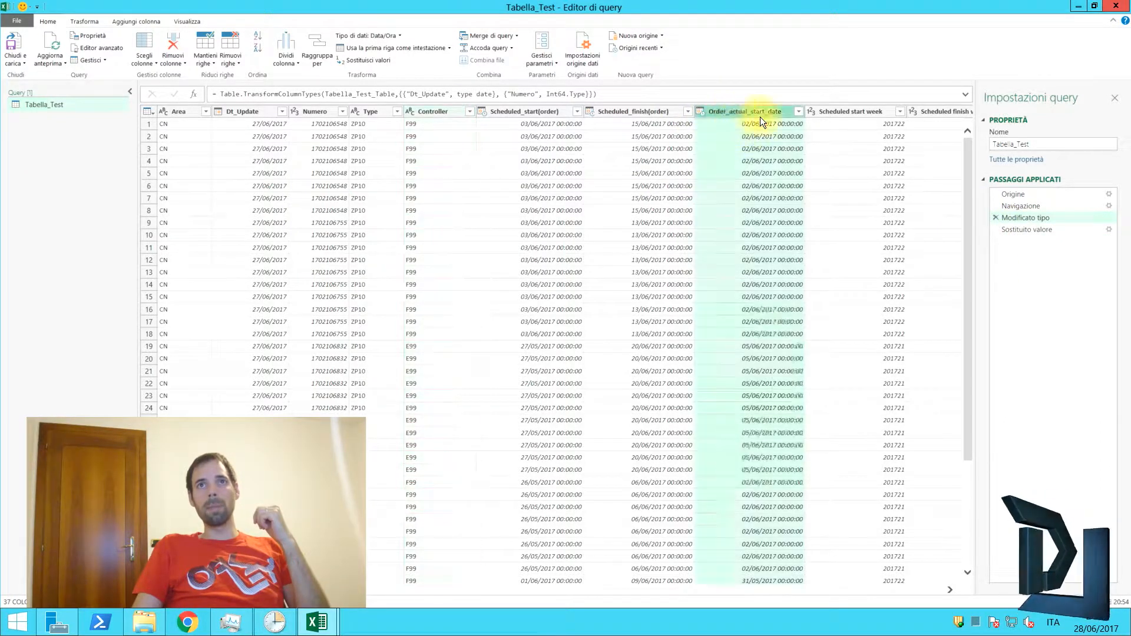
click(702, 112)
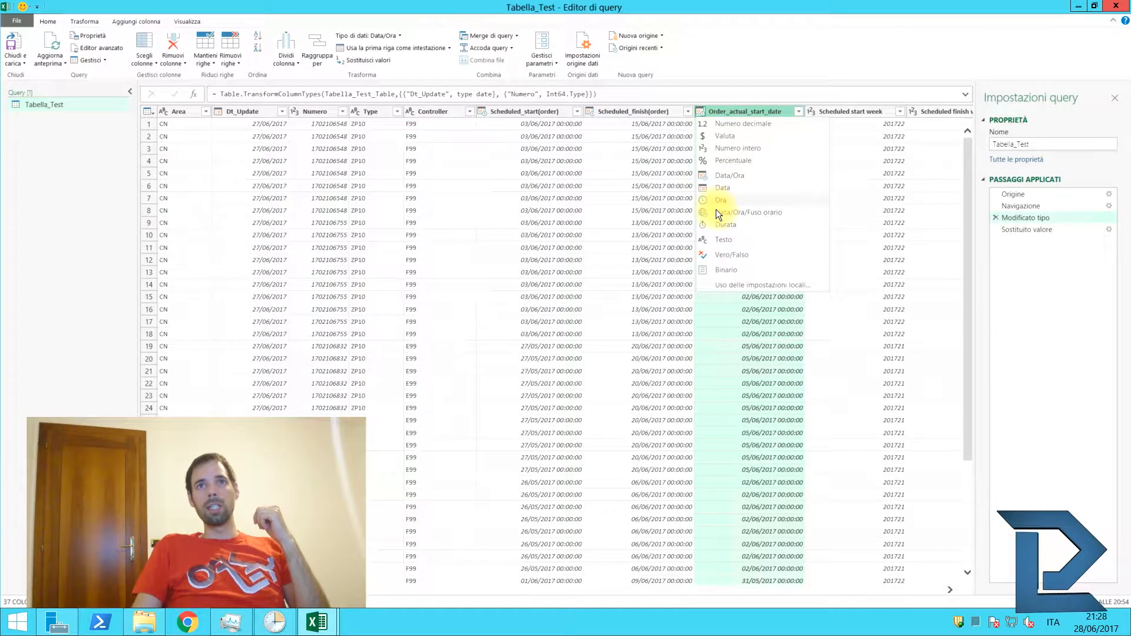
click(725, 191)
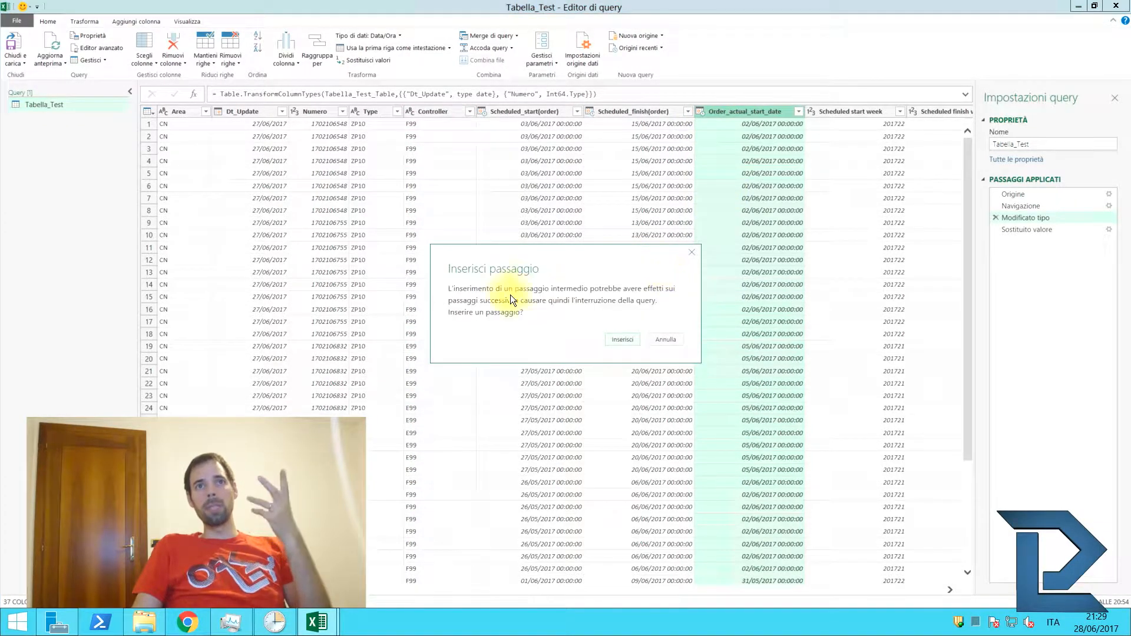
click(618, 340)
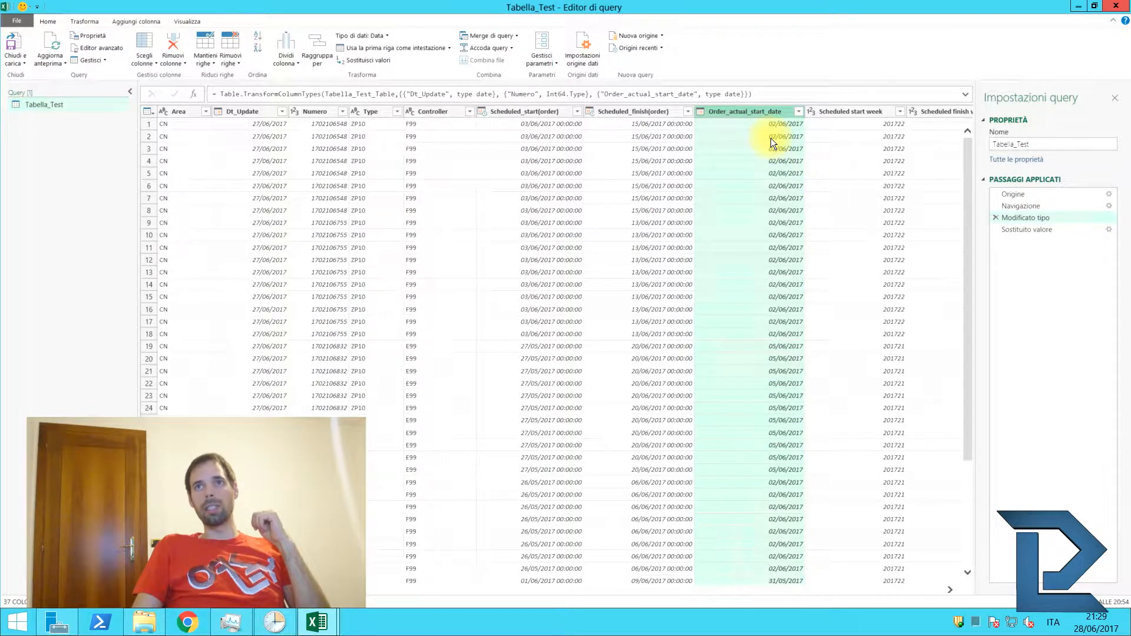
Return to the Sostituito valore step and change the type of the Scheduled_finish(order) column to Data.
click(1019, 231)
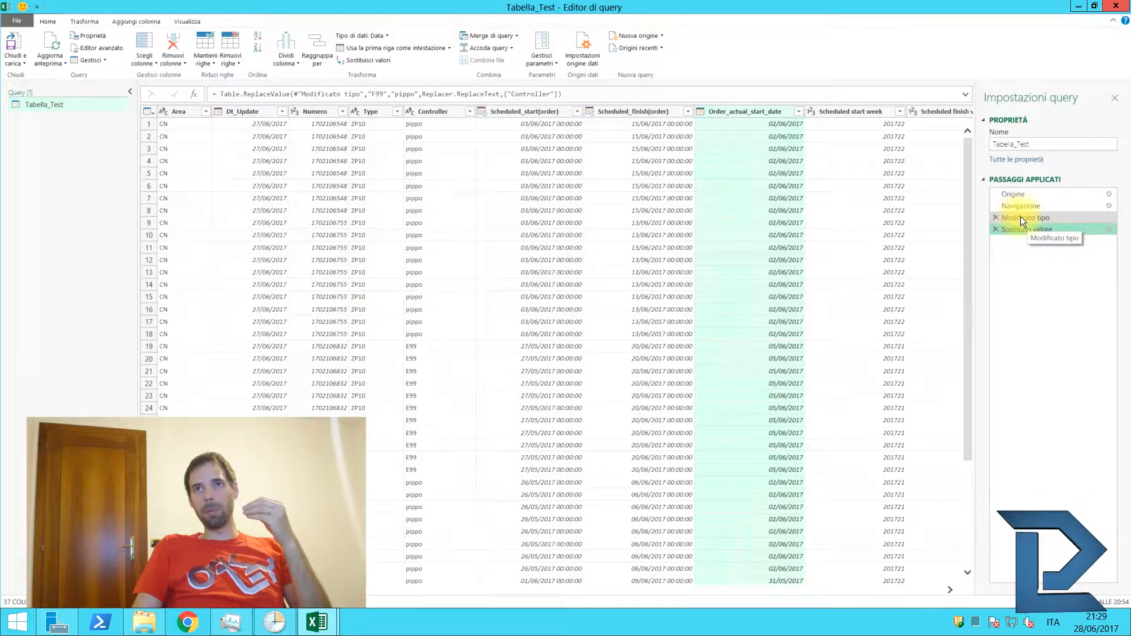
right_click(594, 111)
click(696, 253)
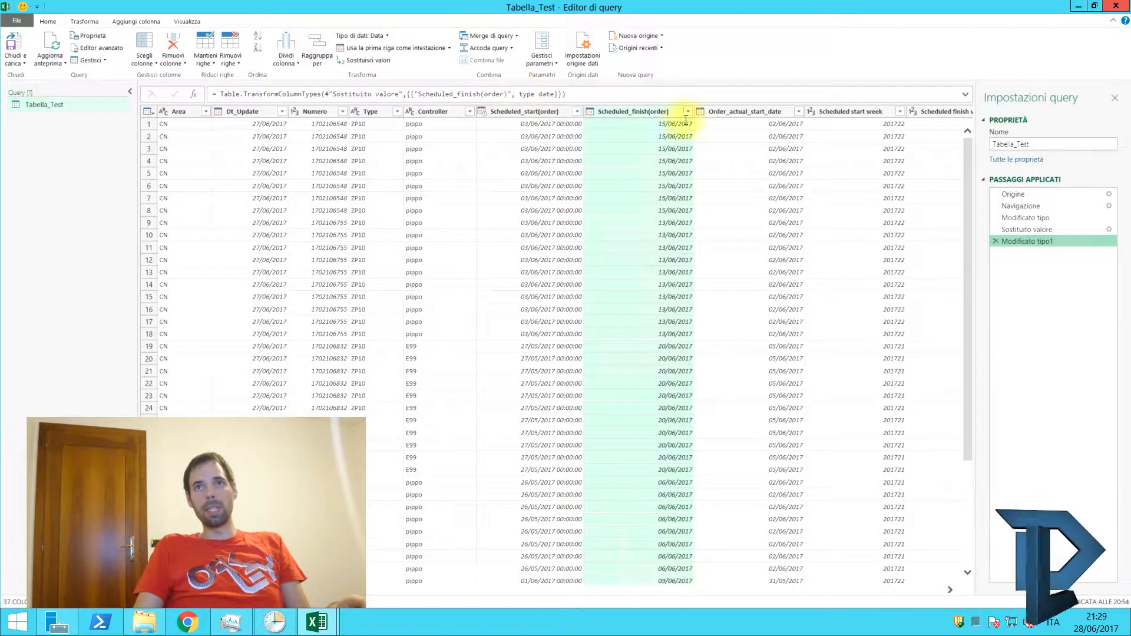
Expand the formula bar and compare the formulas of the Modificato tipo and Modificato tipo1 steps.
click(1020, 217)
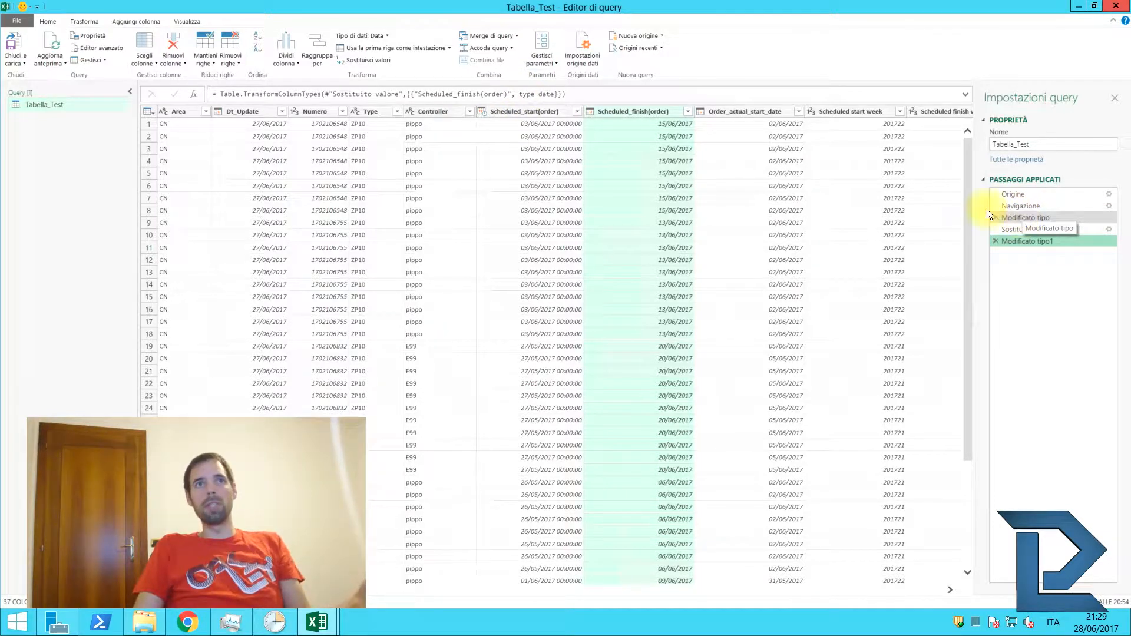
click(963, 95)
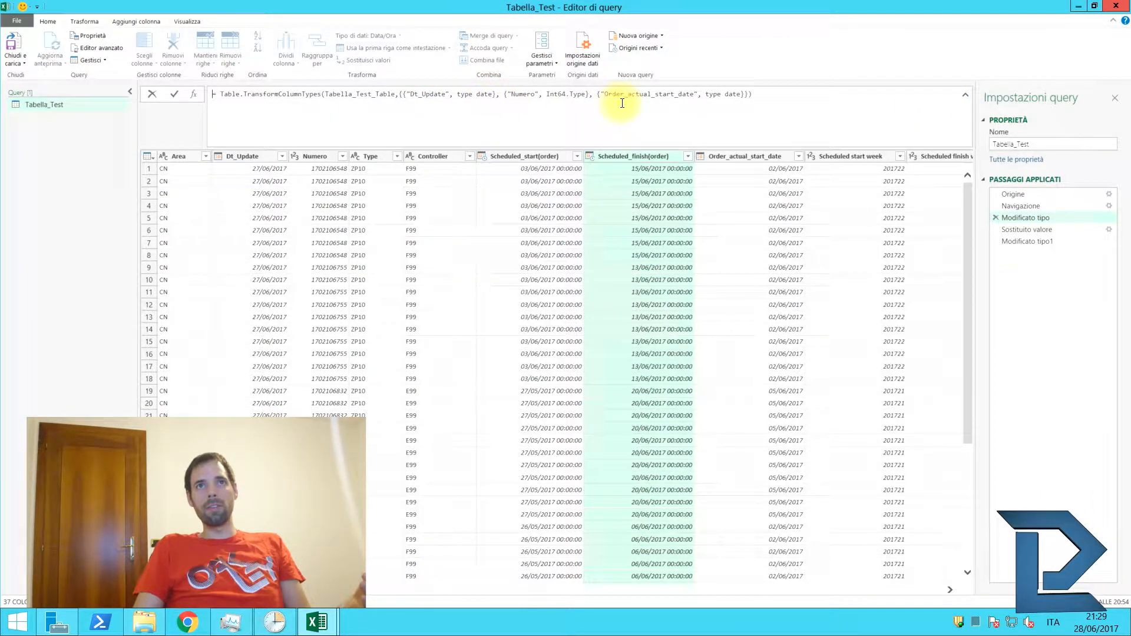
click(1025, 241)
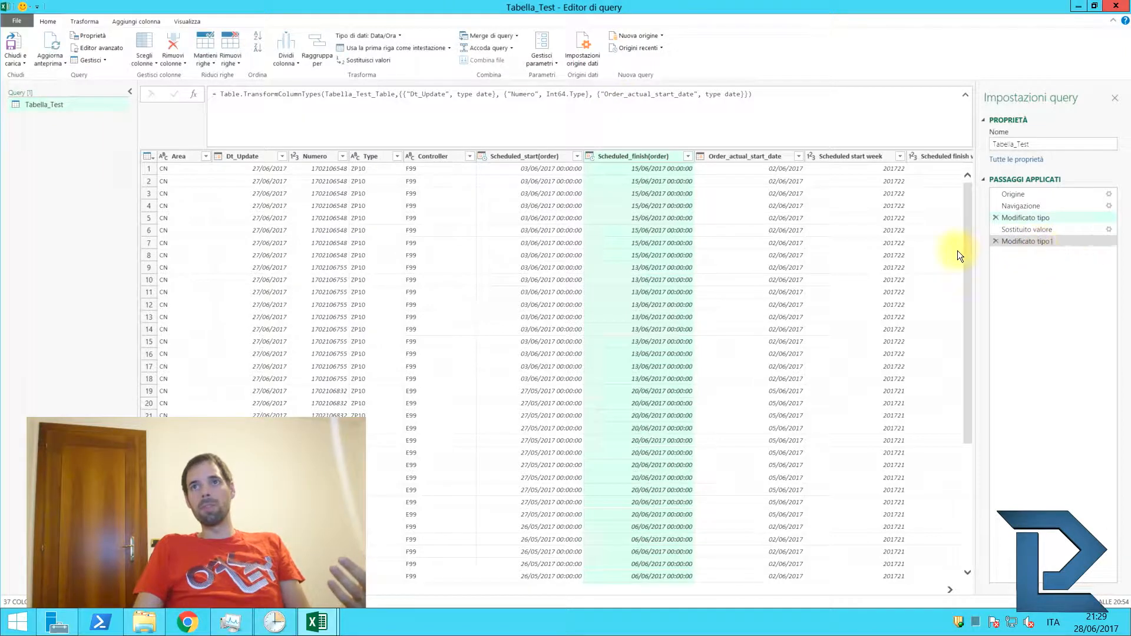
click(1027, 242)
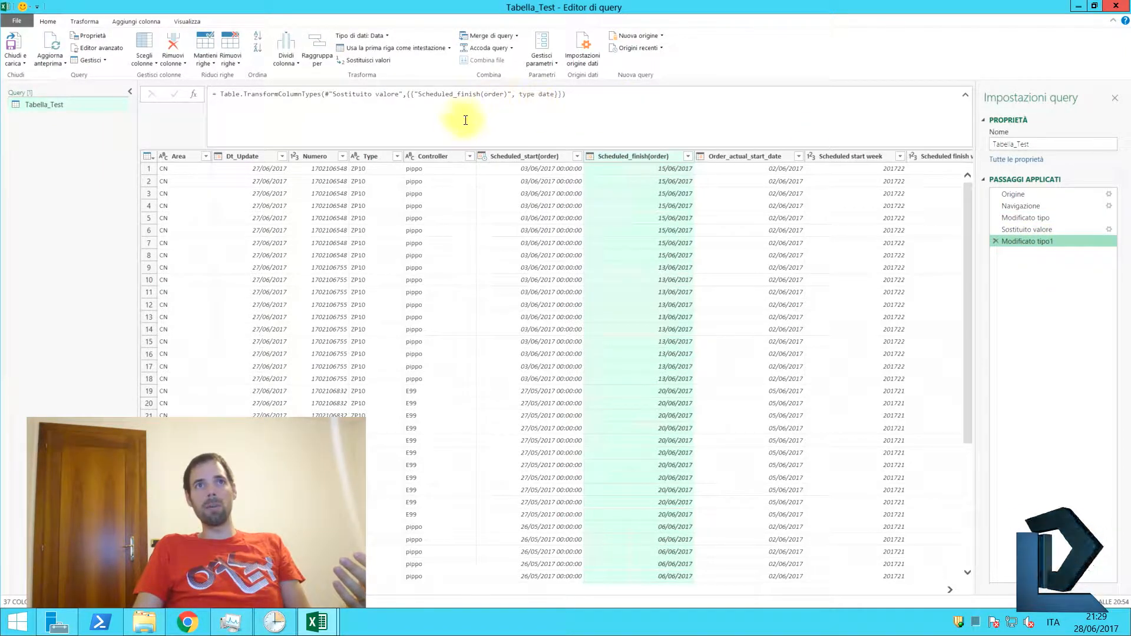
Copy the "Scheduled_finish(order)", type date entry from the formula of the Modificato tipo1 step.
click(502, 99)
drag(454, 95, 398, 95)
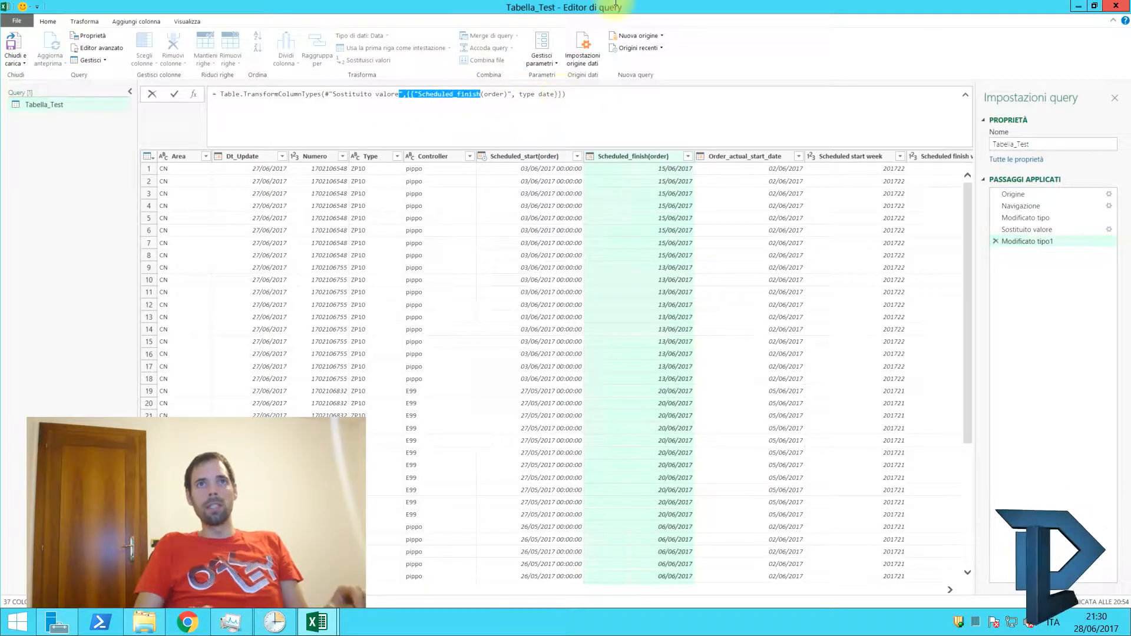
mouse_move(615, 3)
click(563, 94)
click(580, 5)
key(shift+Left)
key(shift+Left)
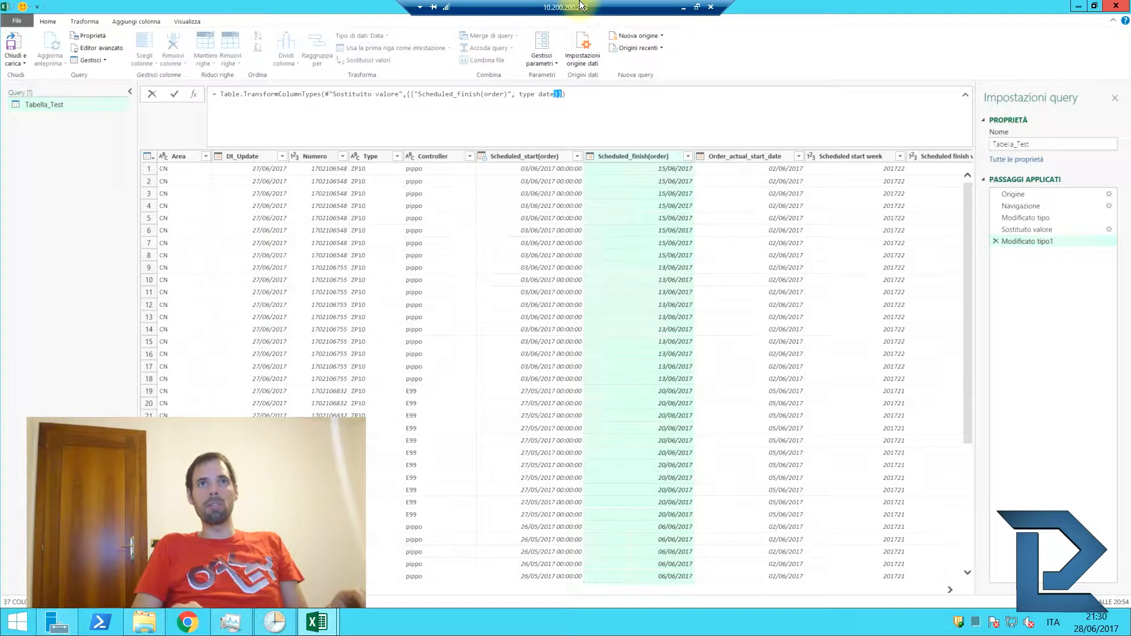
key(shift+Left)
key(shift+Left)
key(shift+Left)
key(shift+Left)
key(shift+Left)
key(shift+Left)
key(shift+Left)
key(shift+Left)
key(shift+Left)
key(shift+Left)
key(shift+Left)
key(shift+Left)
key(shift+Left)
key(shift+Left)
key(shift+Left)
key(shift+Left)
key(shift+Left)
key(shift+Left)
key(shift+Left)
key(shift+Left)
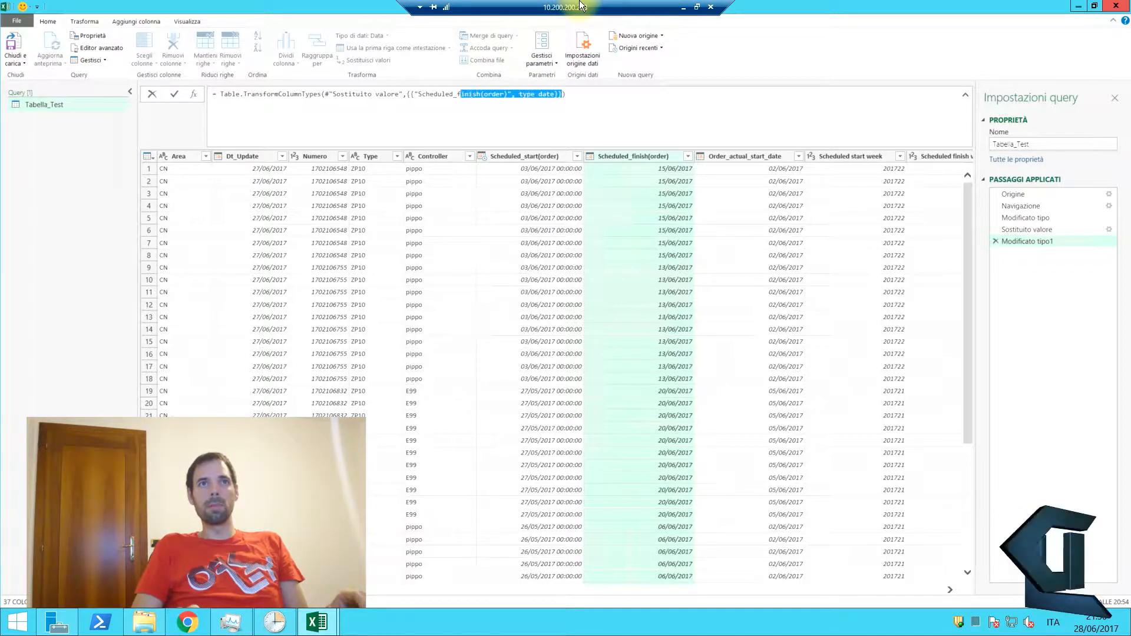
key(shift+Right)
key(ctrl+c)
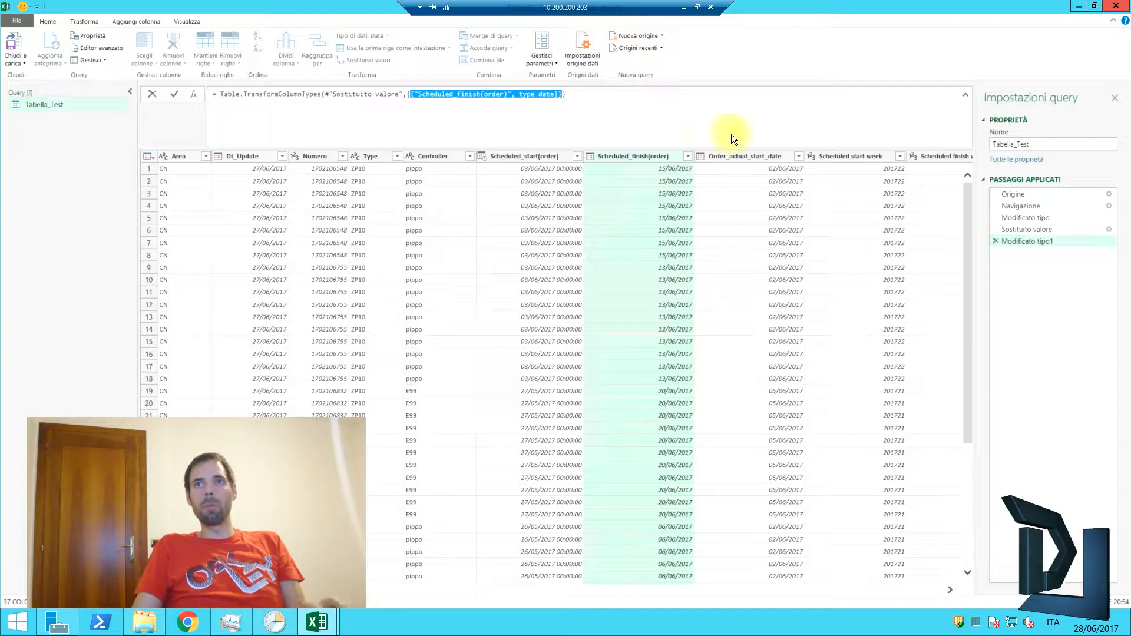
Add the copied {"Scheduled_finish(order)", type date} entry after the Order_actual_start_date entry in the Modificato tipo step's formula.
key(Escape)
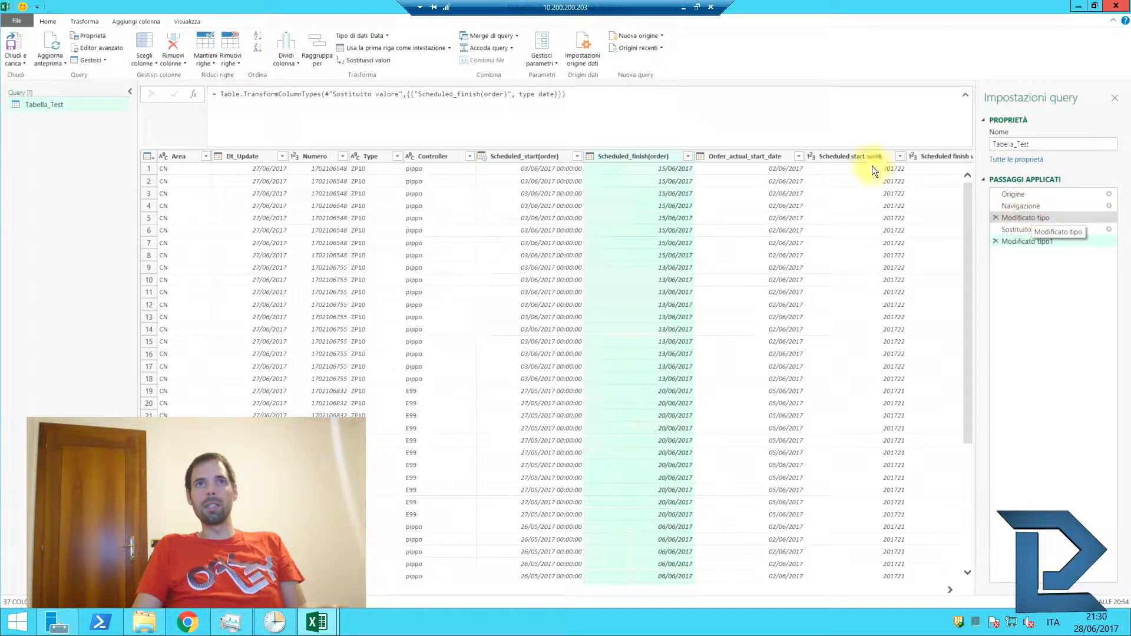
click(556, 94)
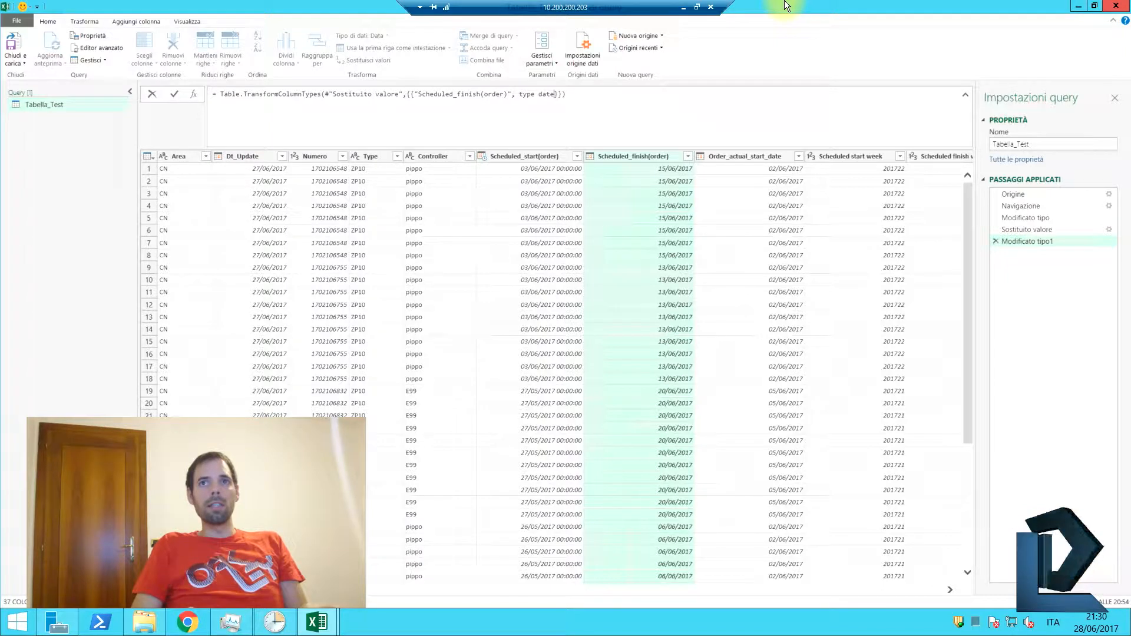
click(1016, 220)
click(711, 94)
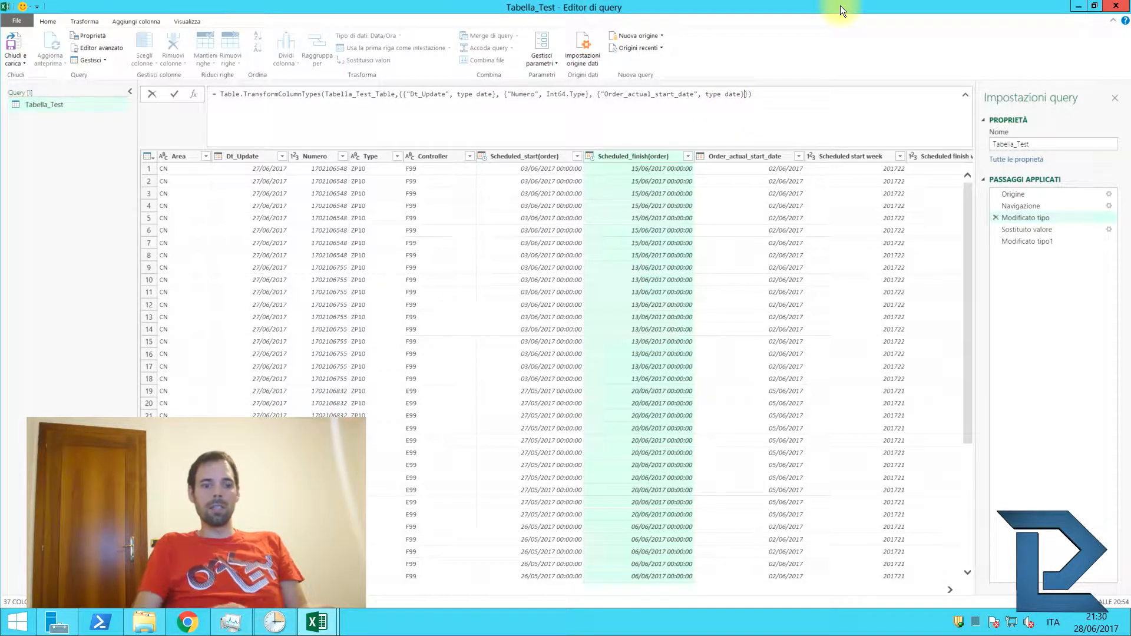
text(,)
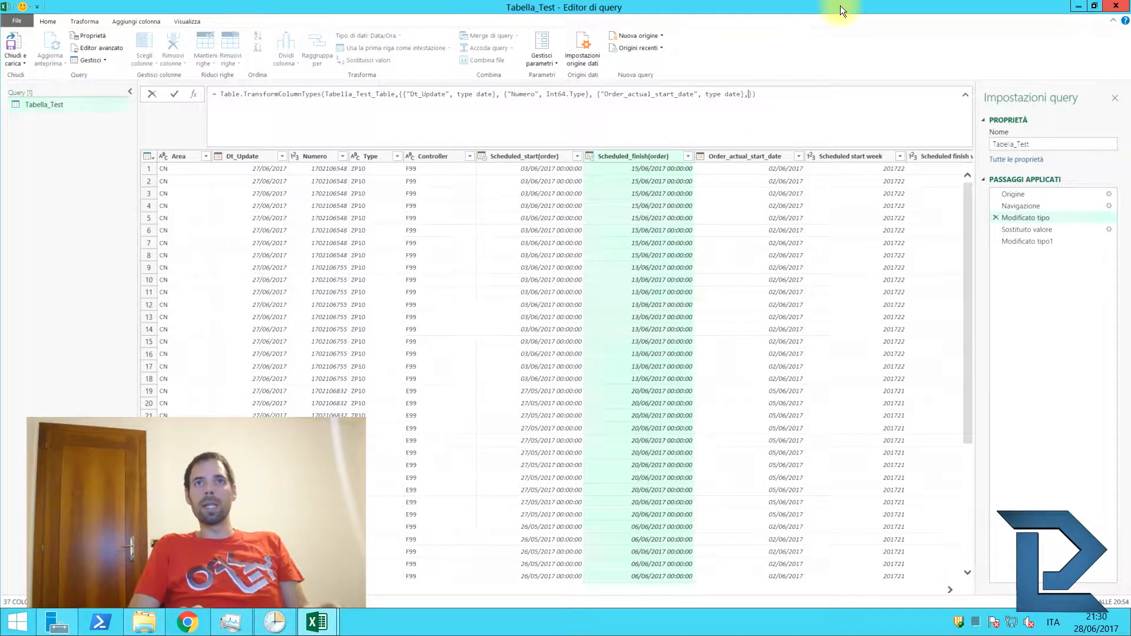
key(ctrl+v)
key(BackSpace)
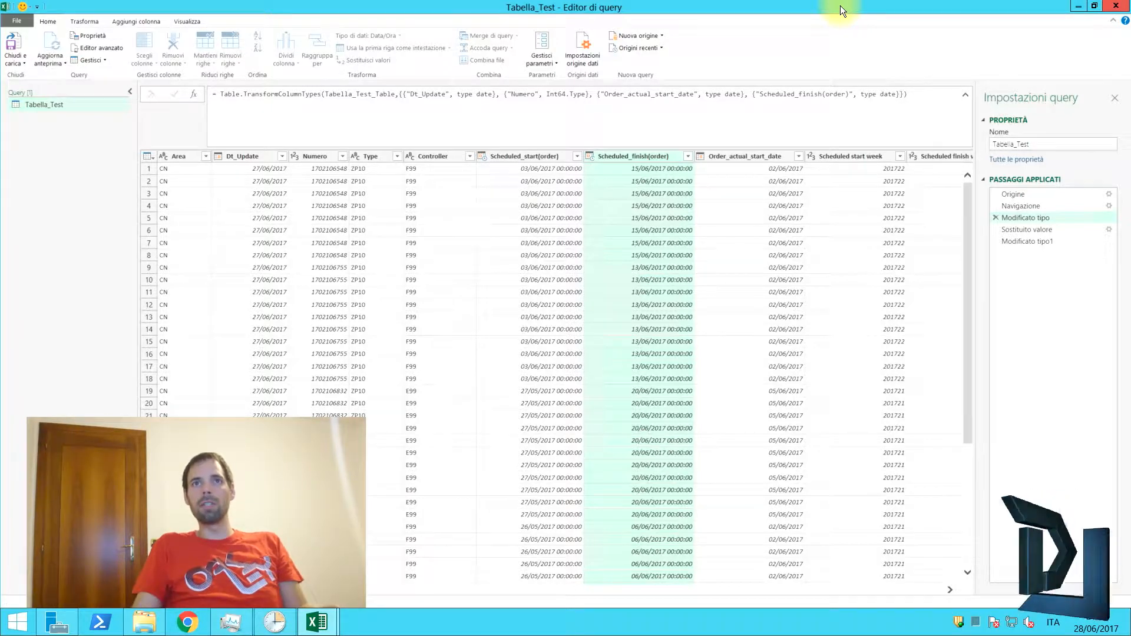
key(Return)
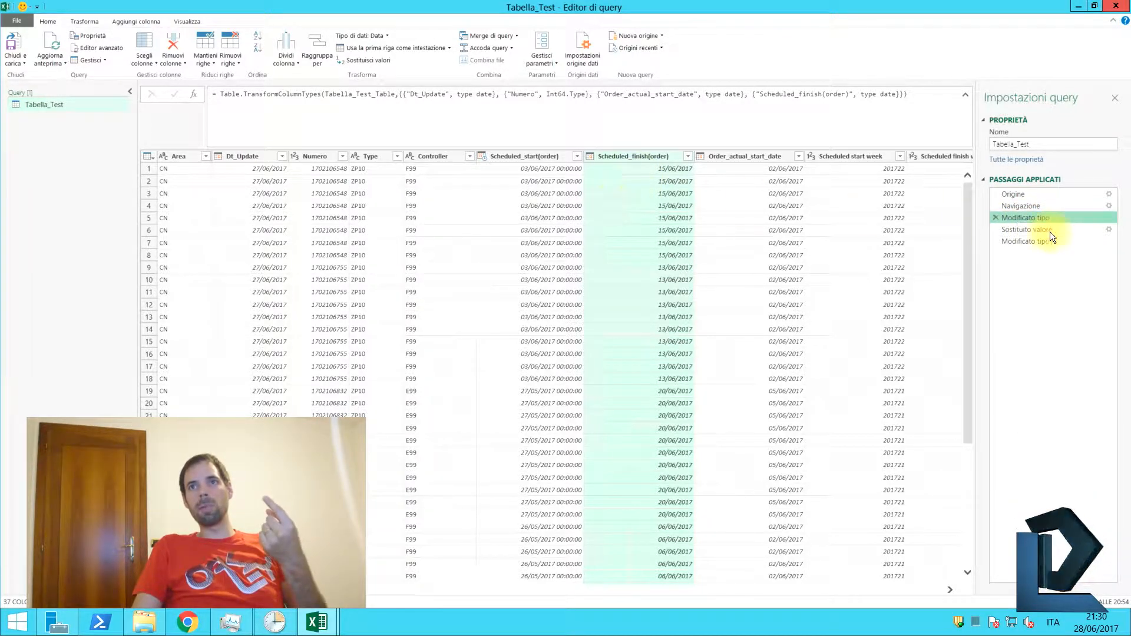
Check the type options of the Scheduled_finish(order) column and delete the redundant Modificato tipo1 applied step.
click(589, 157)
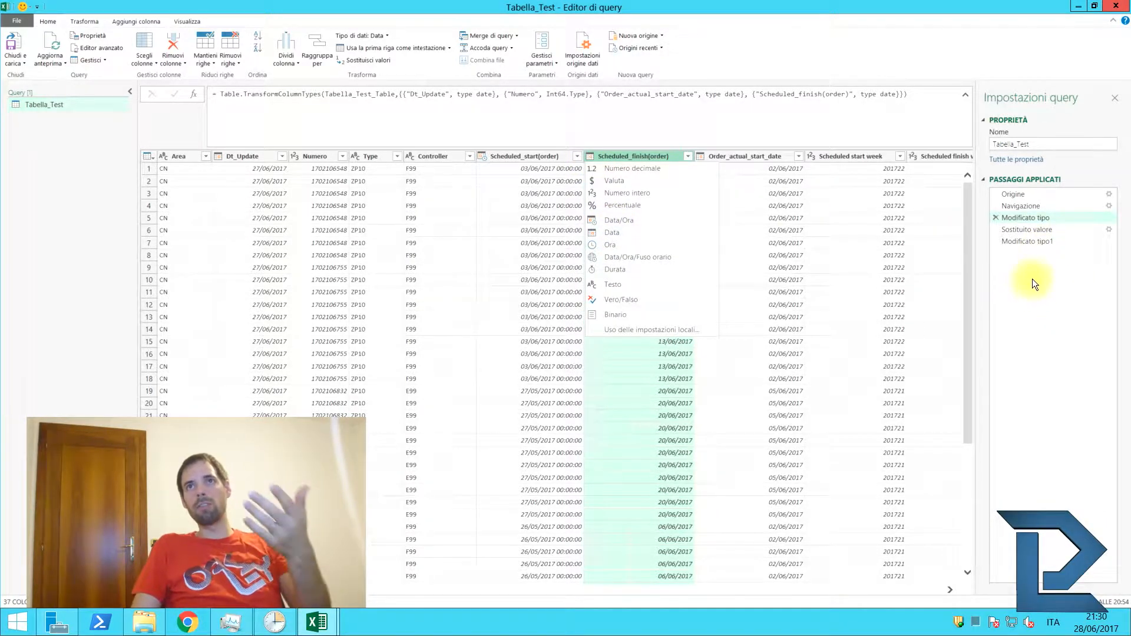
click(1040, 309)
click(1002, 242)
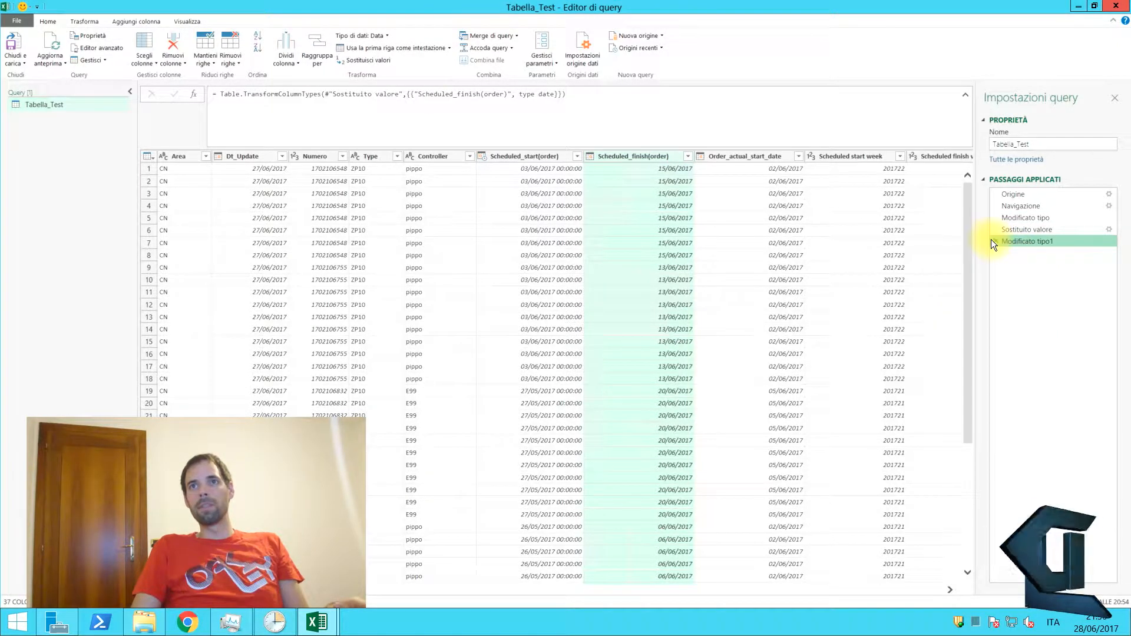
key(Delete)
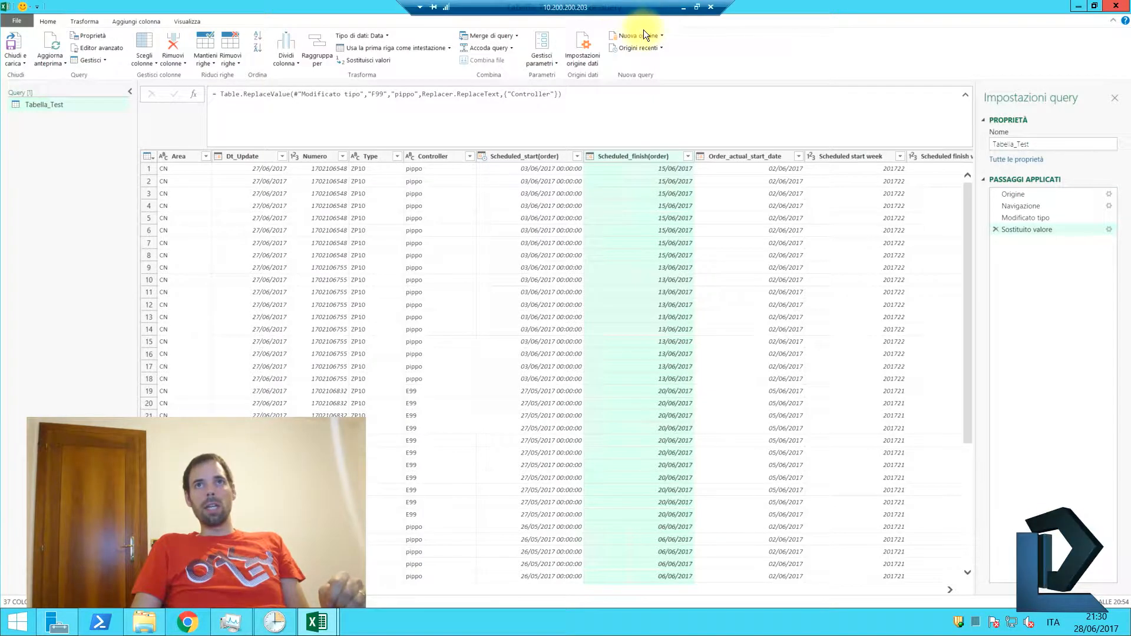
Consult the course outline in the Corso.xlsb workbook and return to the query editor to select the Controller column.
click(686, 8)
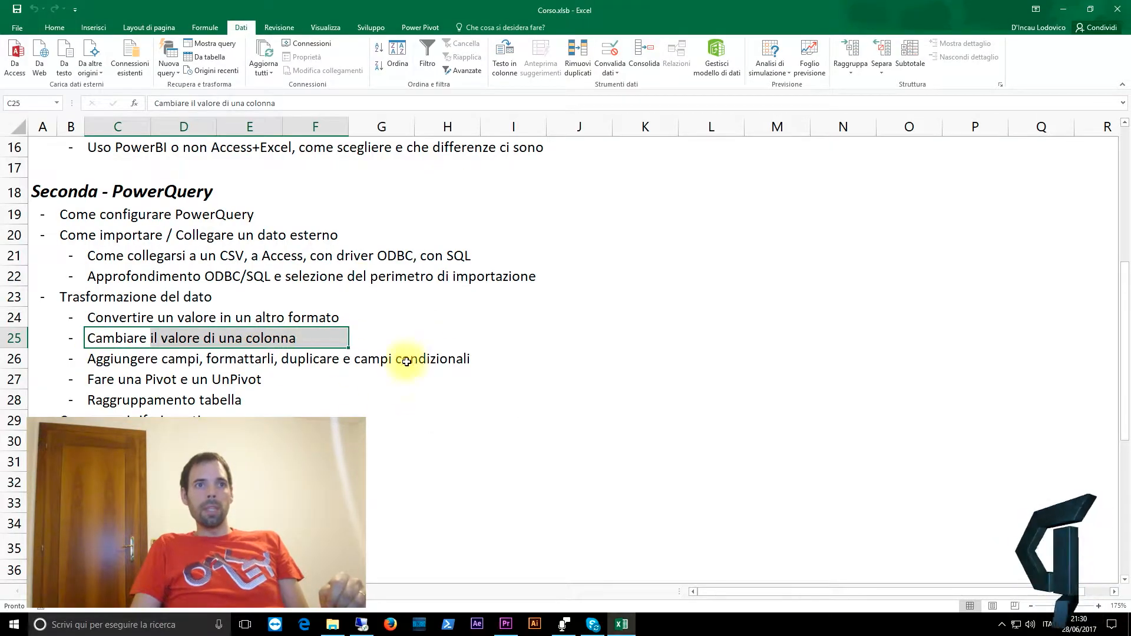
click(362, 624)
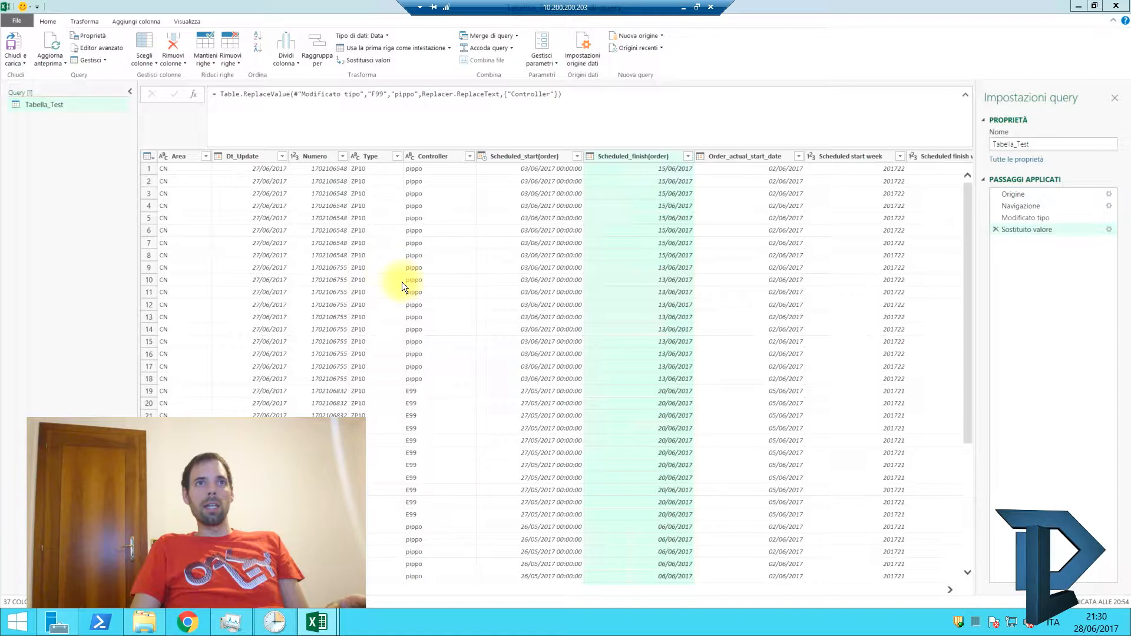
click(430, 170)
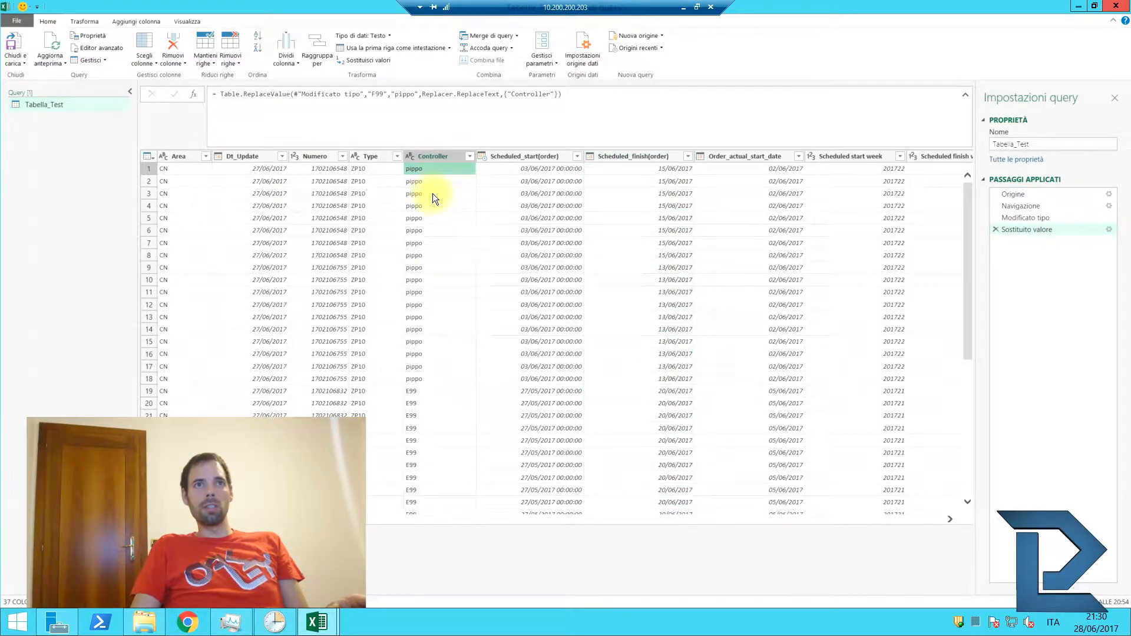
click(436, 154)
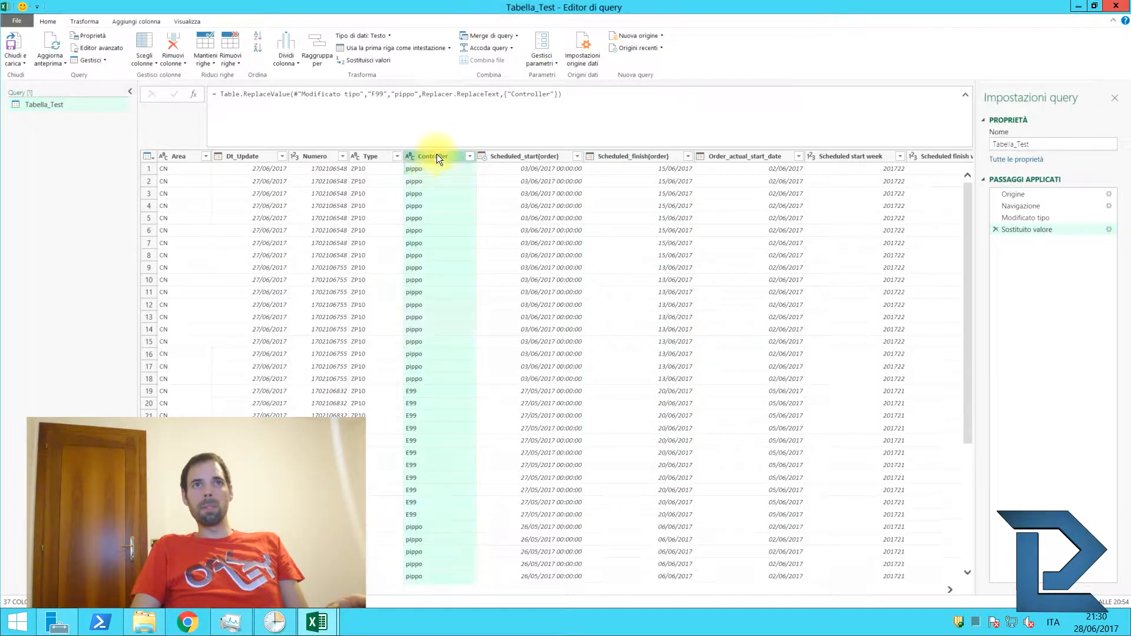
Review the find and replace values of the Sostituito valore step without changing them, and delete that applied step.
click(1034, 229)
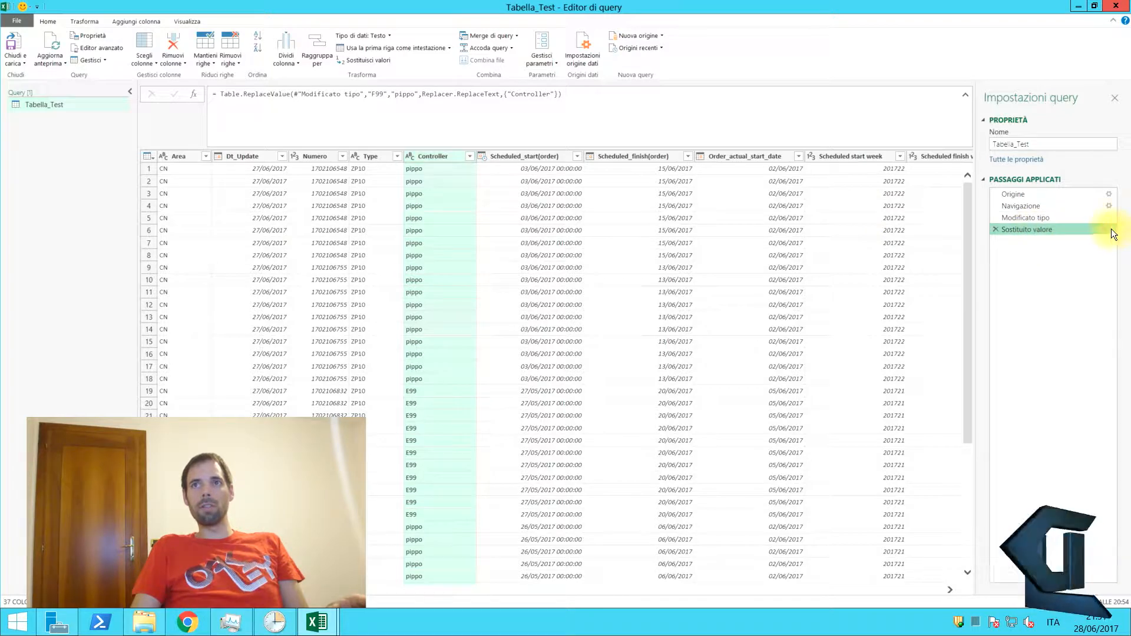
drag(571, 235, 774, 237)
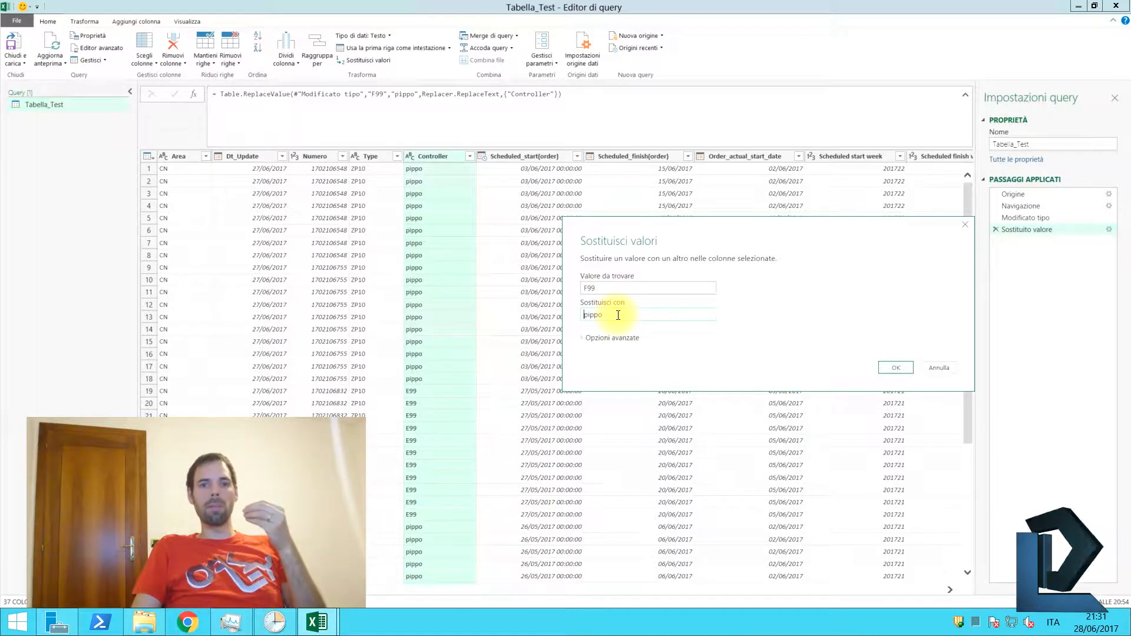
double_click(591, 288)
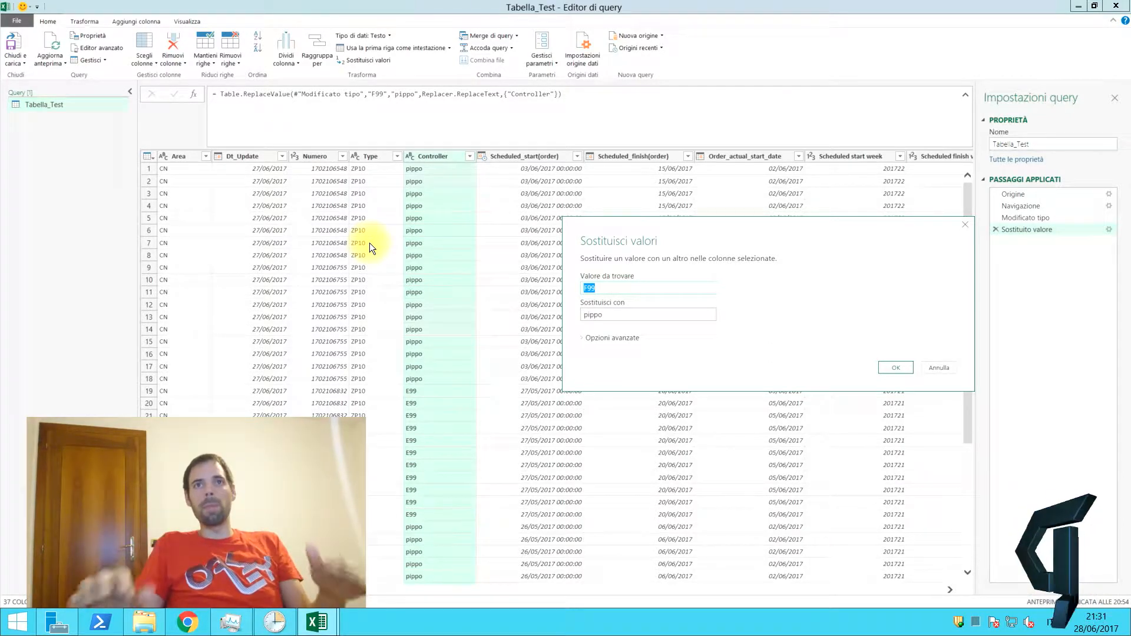
click(939, 368)
click(995, 230)
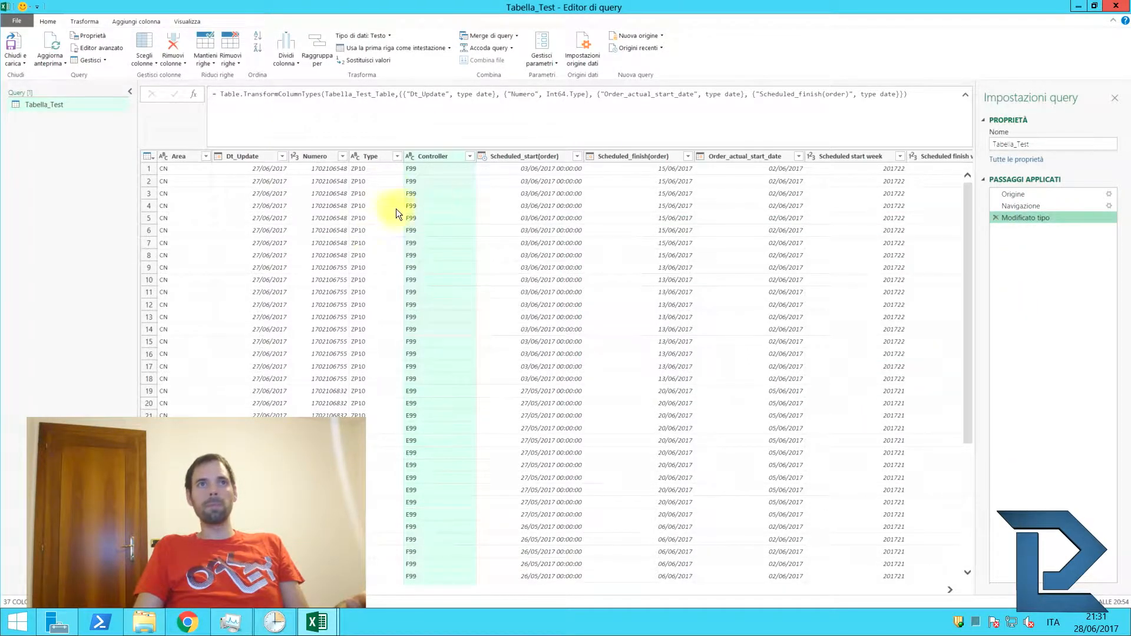
Start a conditional column named Custom with the condition that Controller è uguale a F99.
click(429, 190)
click(144, 21)
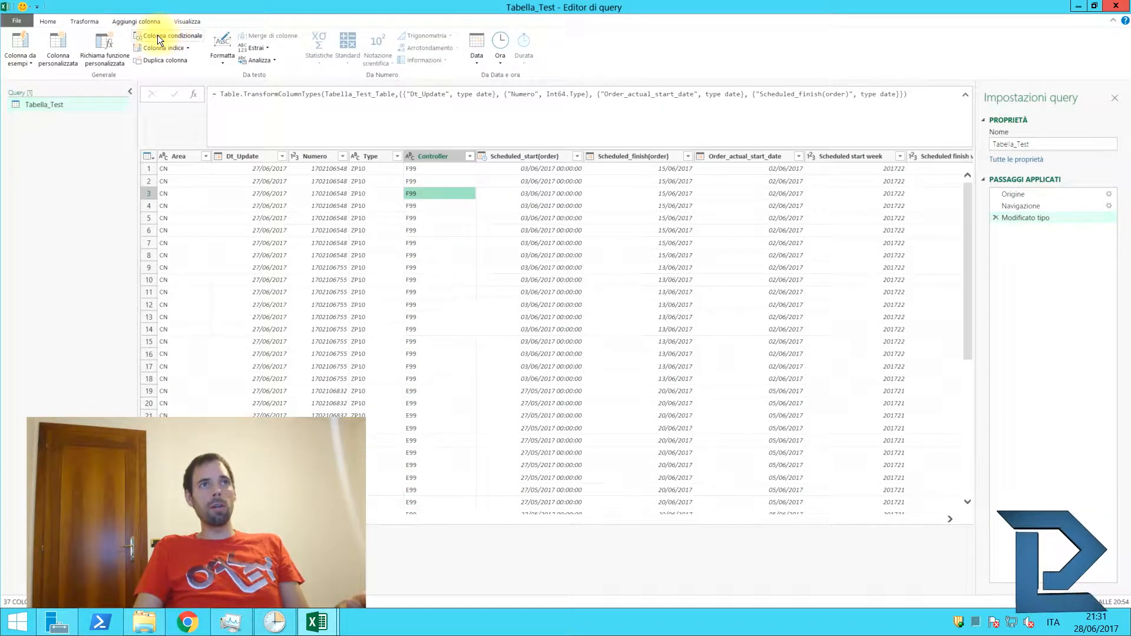
click(158, 34)
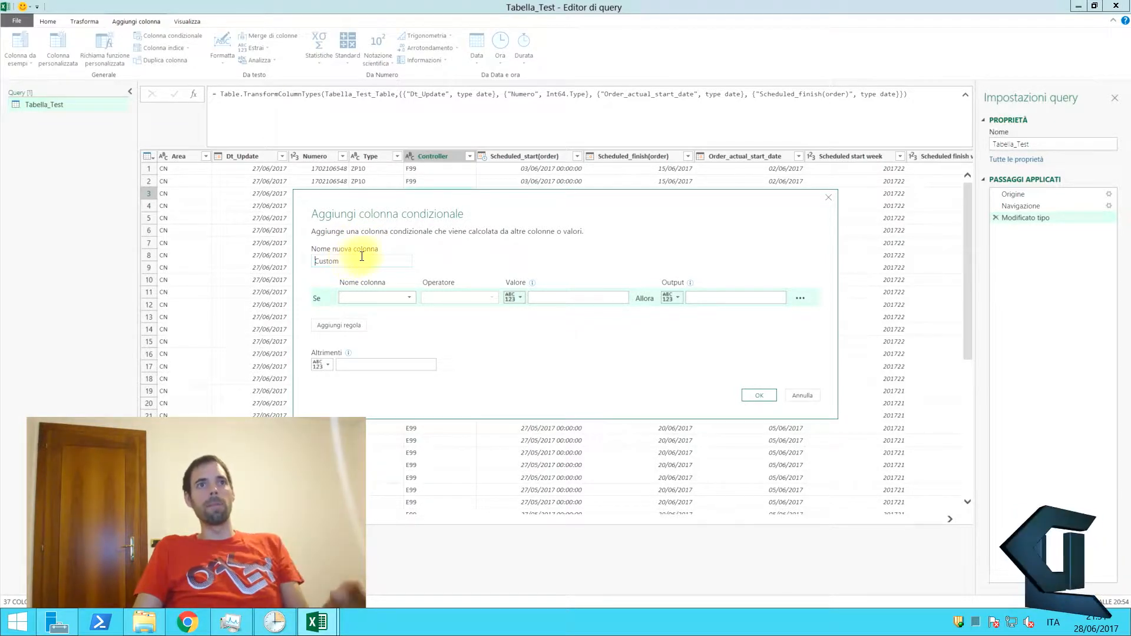
drag(362, 256, 235, 249)
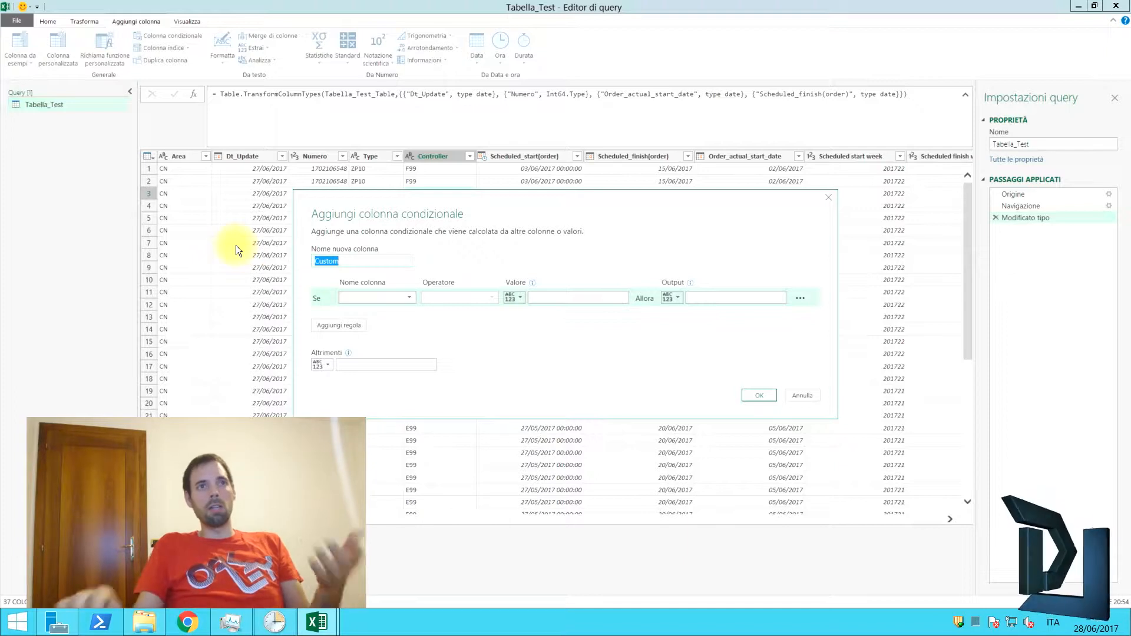
click(384, 299)
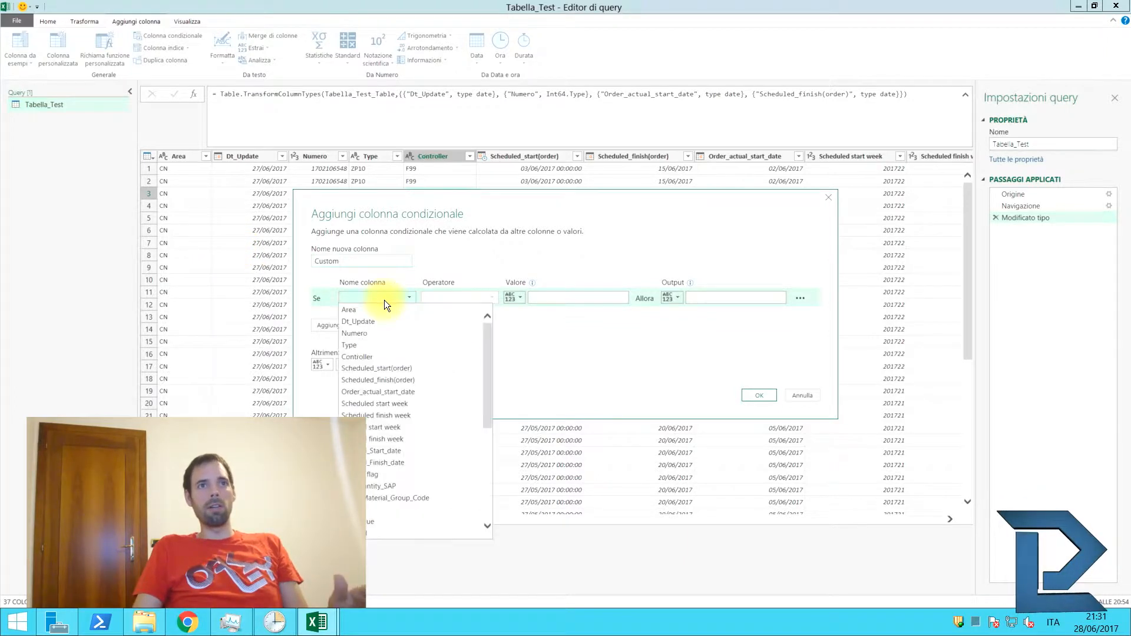
click(357, 357)
click(460, 297)
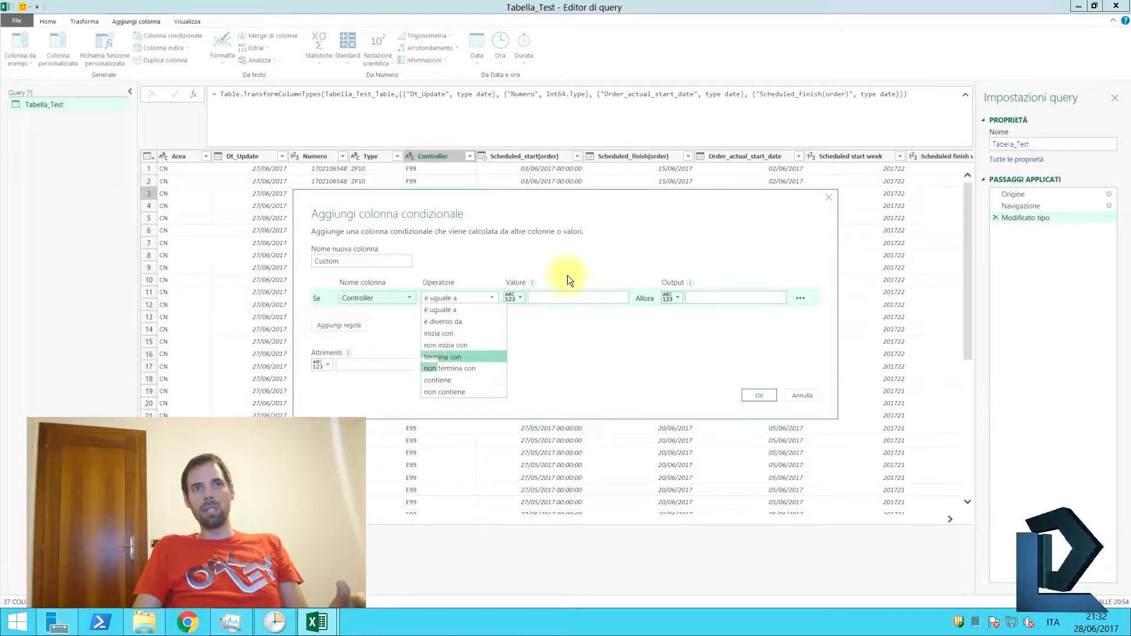
click(553, 295)
text(F99)
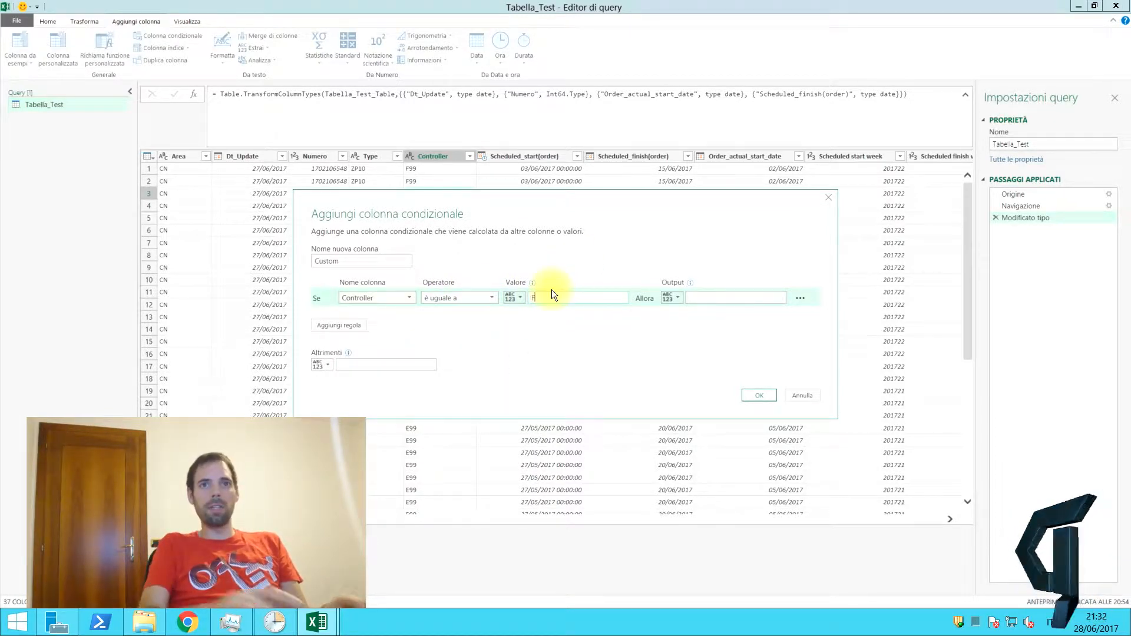
Set the rule's output to the Type column and create the conditional column with the otherwise value left empty.
click(726, 298)
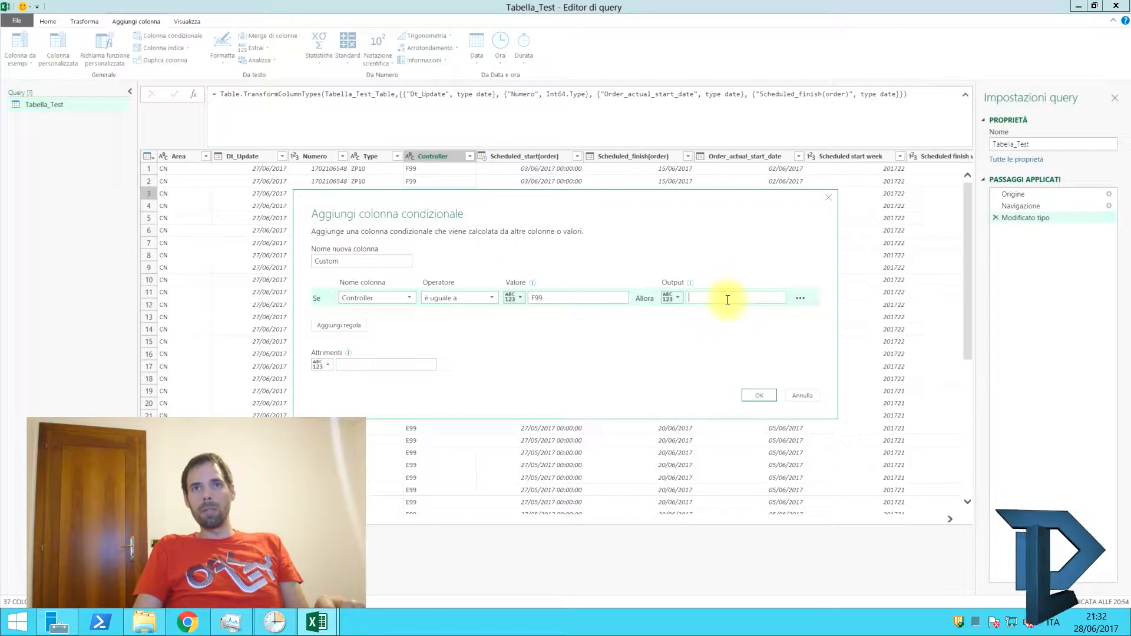
click(678, 300)
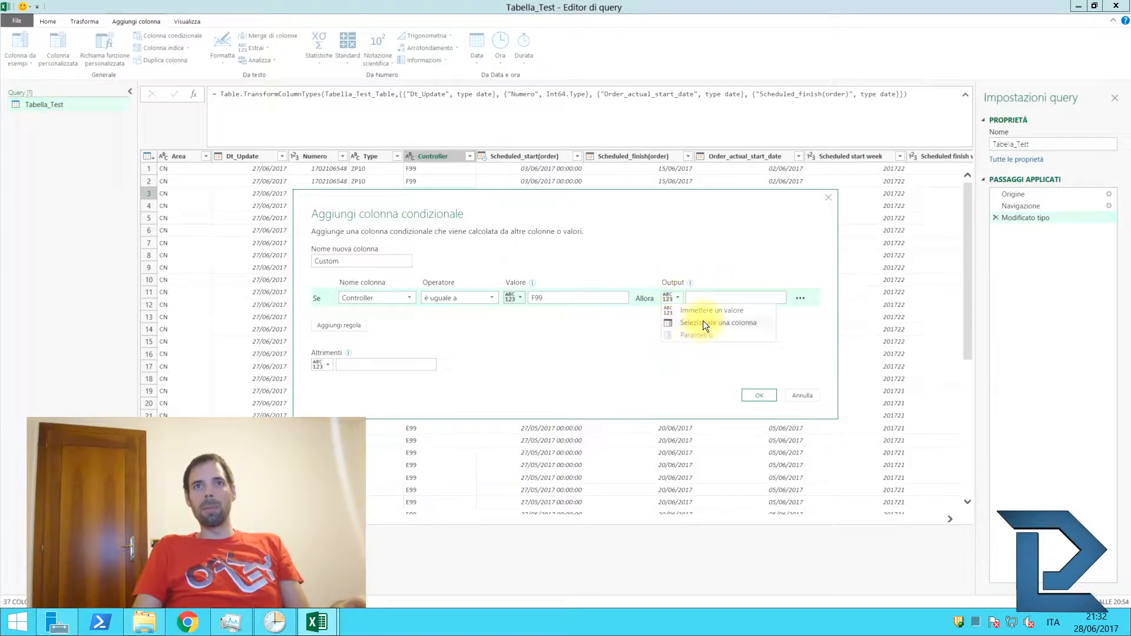
click(694, 323)
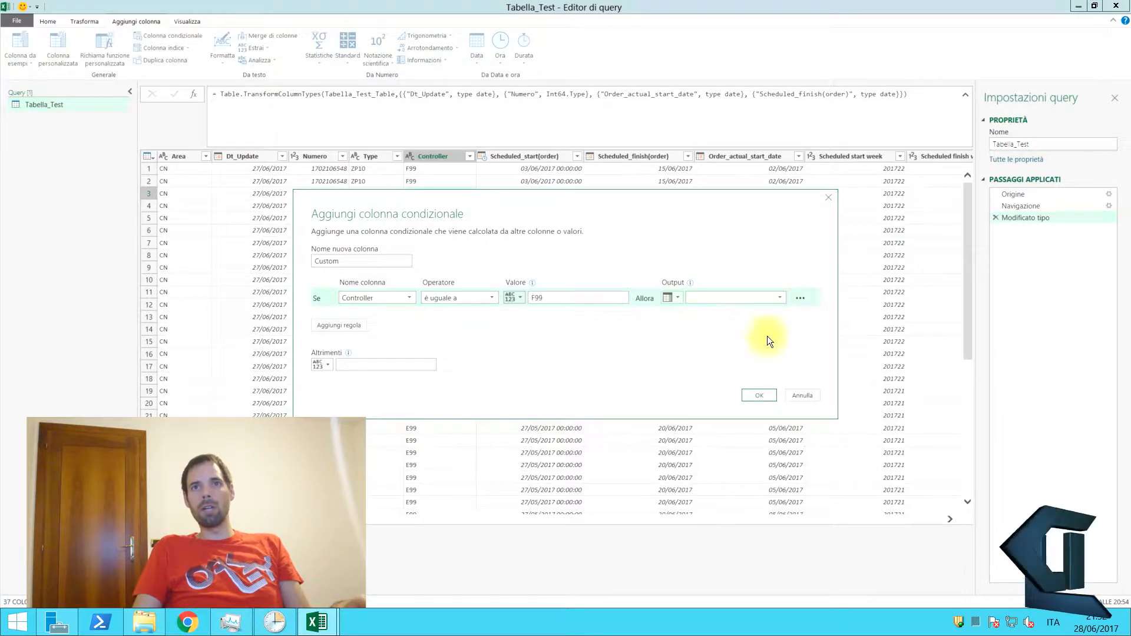
click(778, 298)
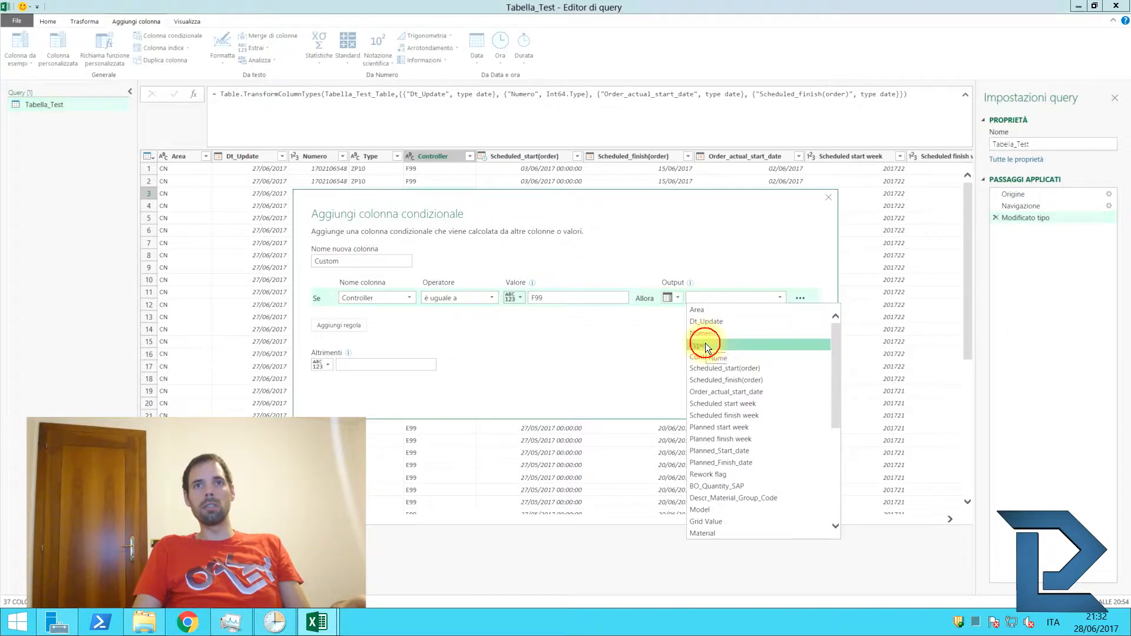
click(707, 345)
click(800, 299)
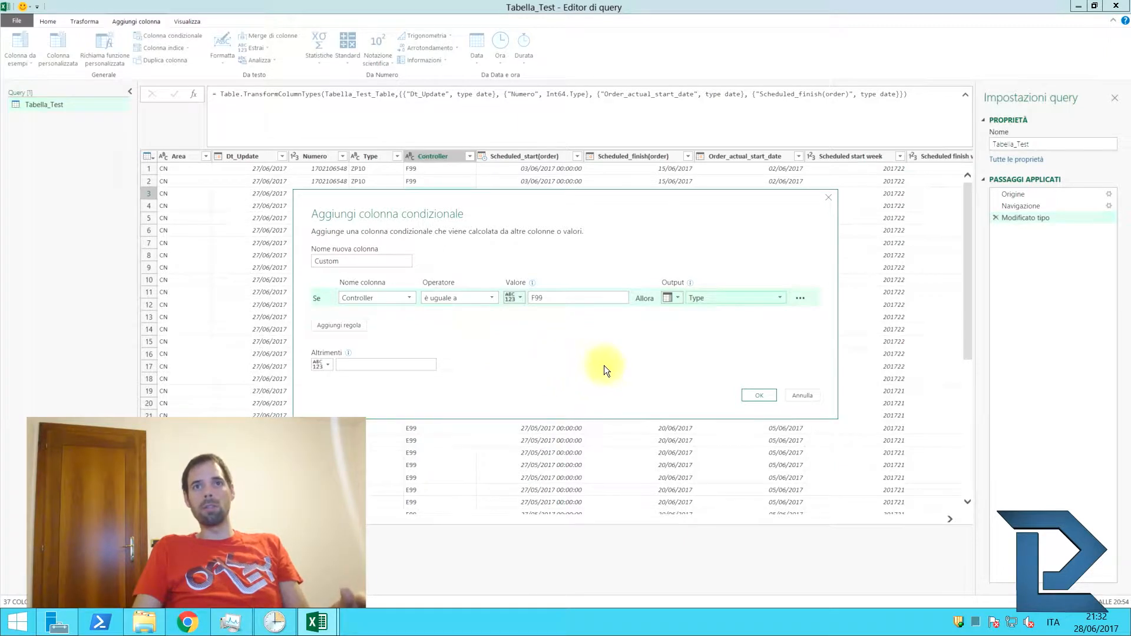
click(759, 395)
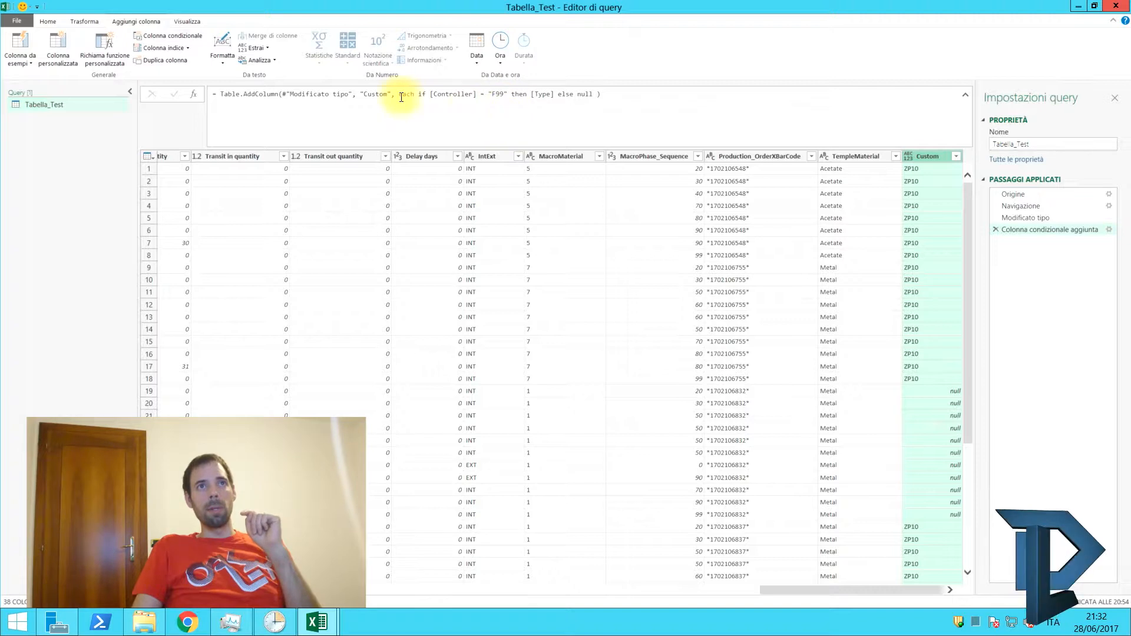
Replace null with [Controller] in the else branch of the Custom column's formula and reopen the conditional column's settings.
drag(399, 94, 418, 94)
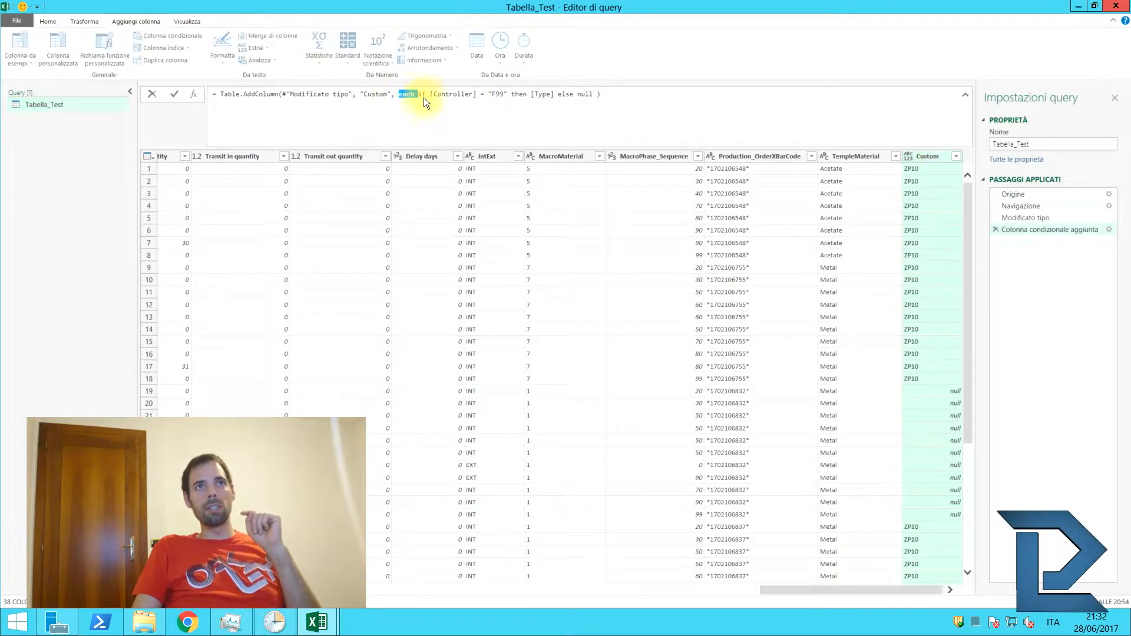
double_click(453, 94)
click(500, 94)
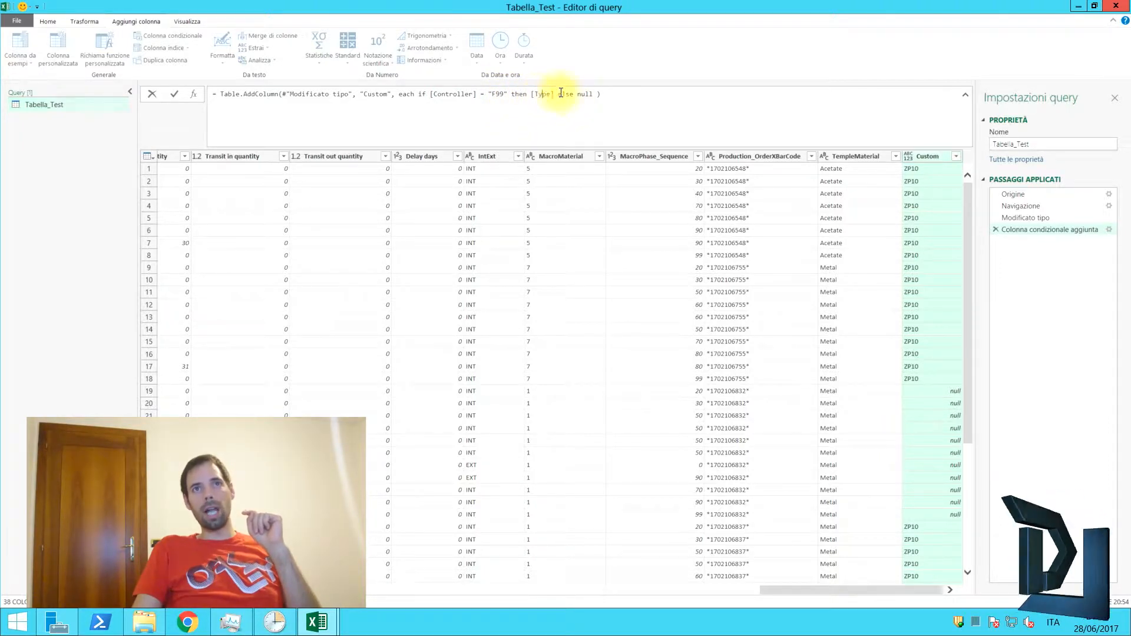
double_click(586, 94)
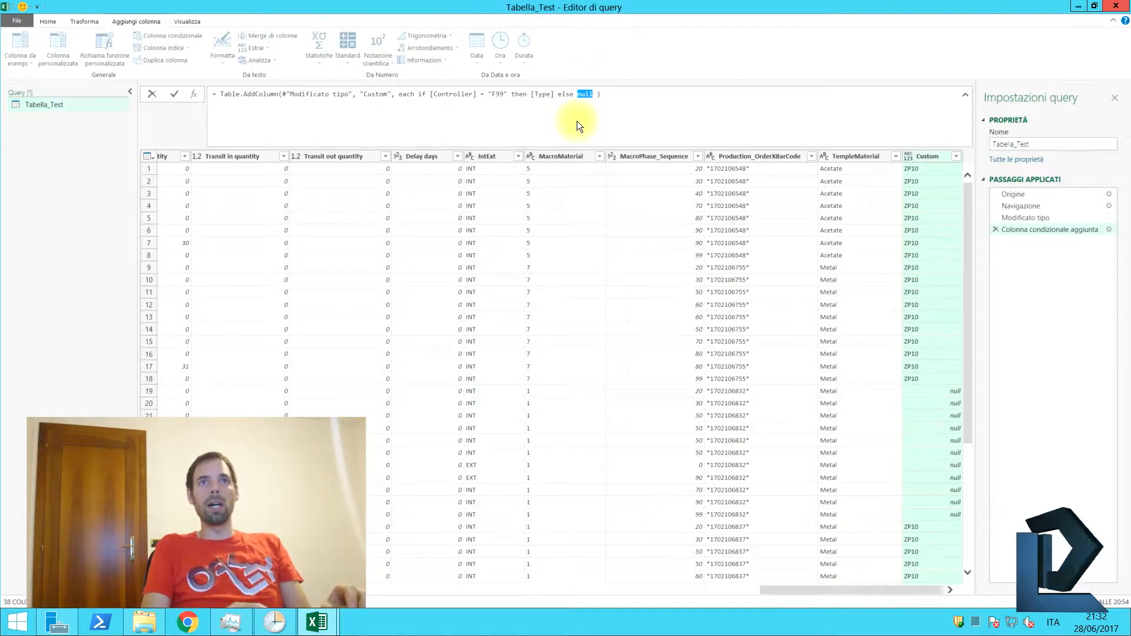
text(Controller)
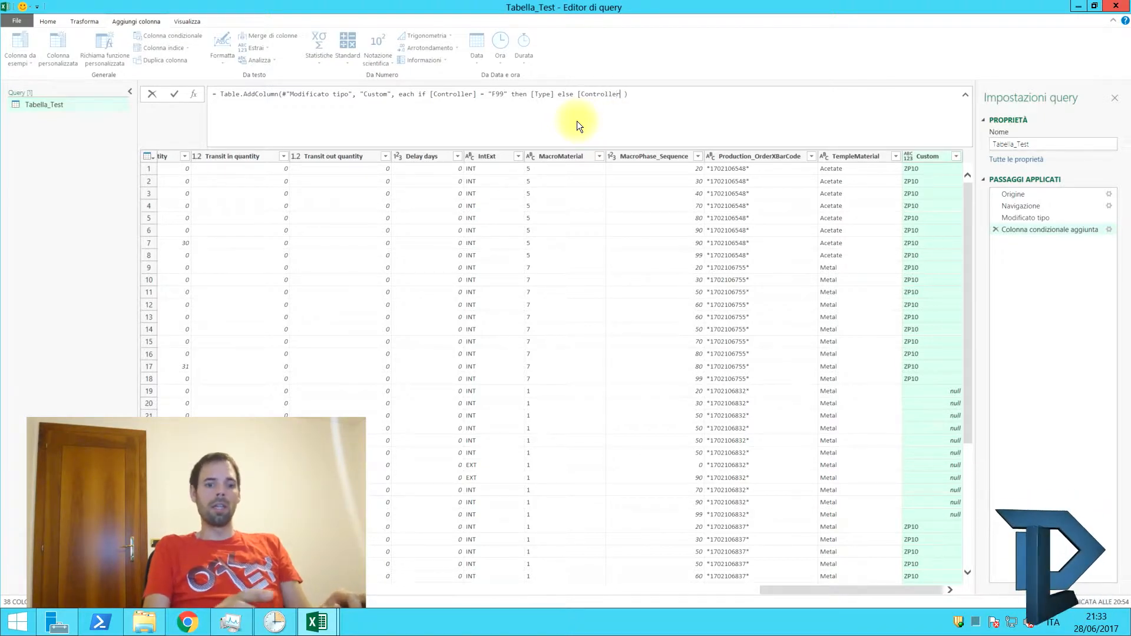
text(])
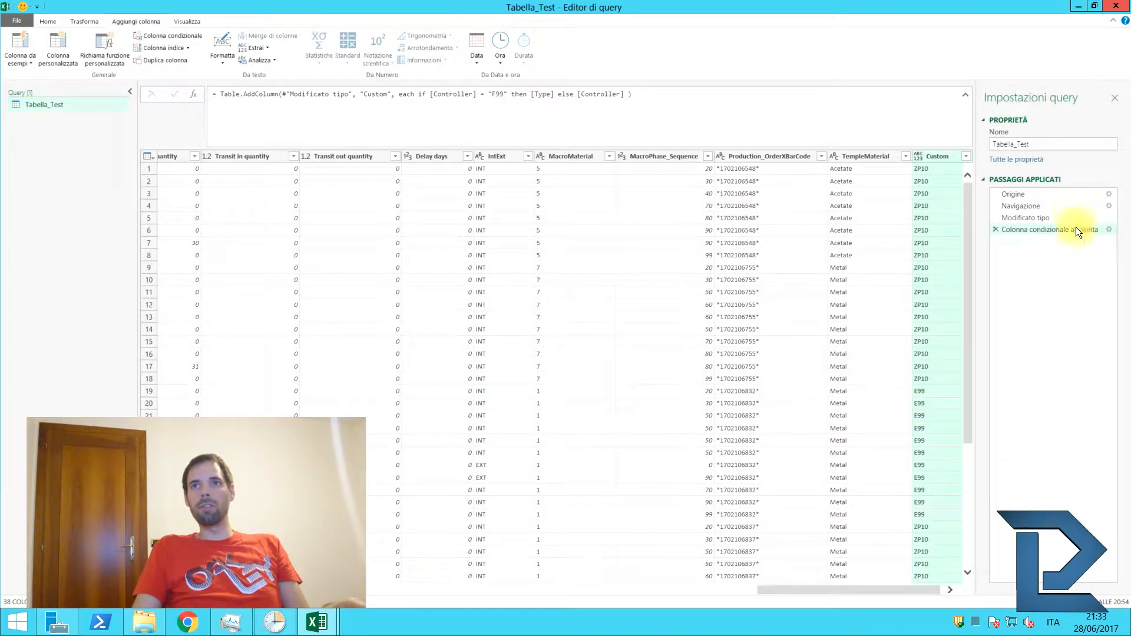
click(1110, 228)
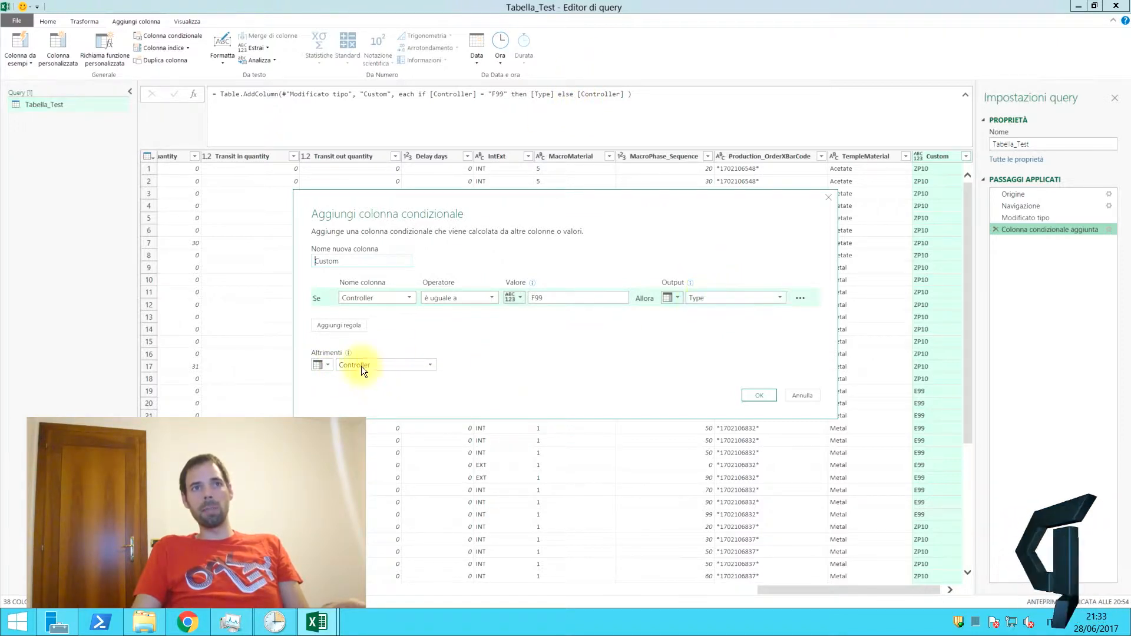
Close the conditional column settings without changes and delete the Colonna condizionale aggiunta applied step.
click(557, 381)
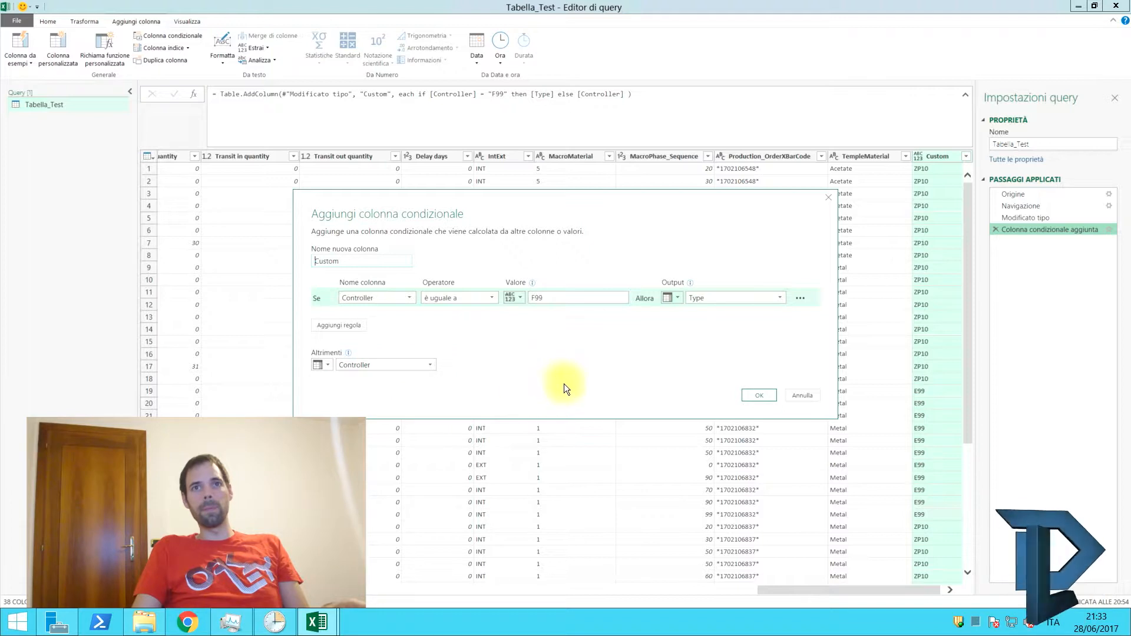
click(809, 396)
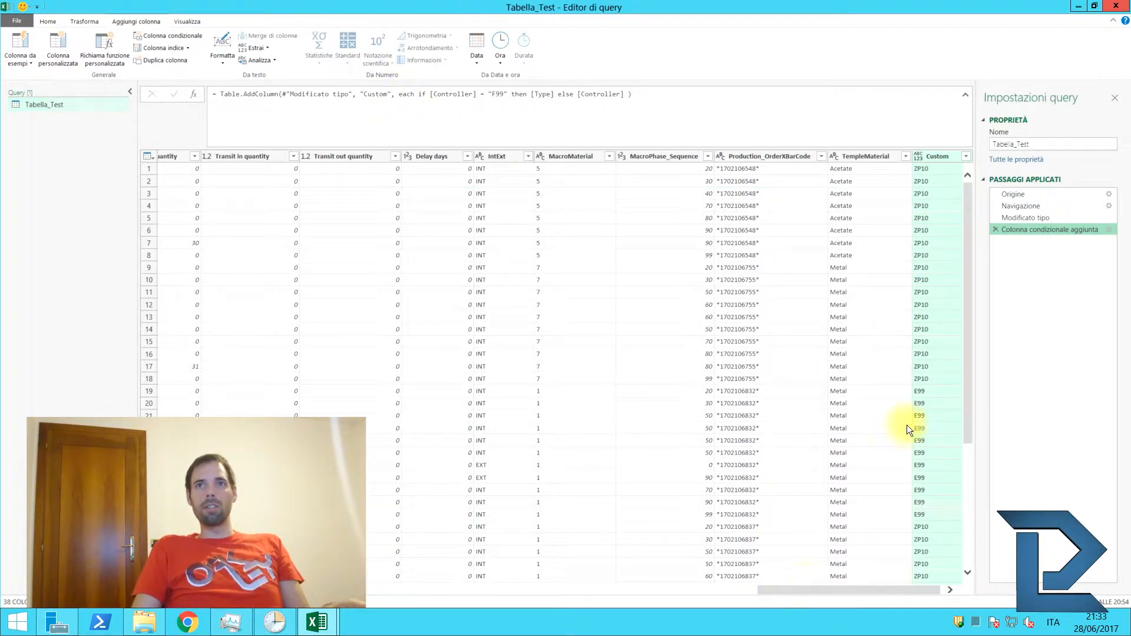
drag(808, 589, 236, 589)
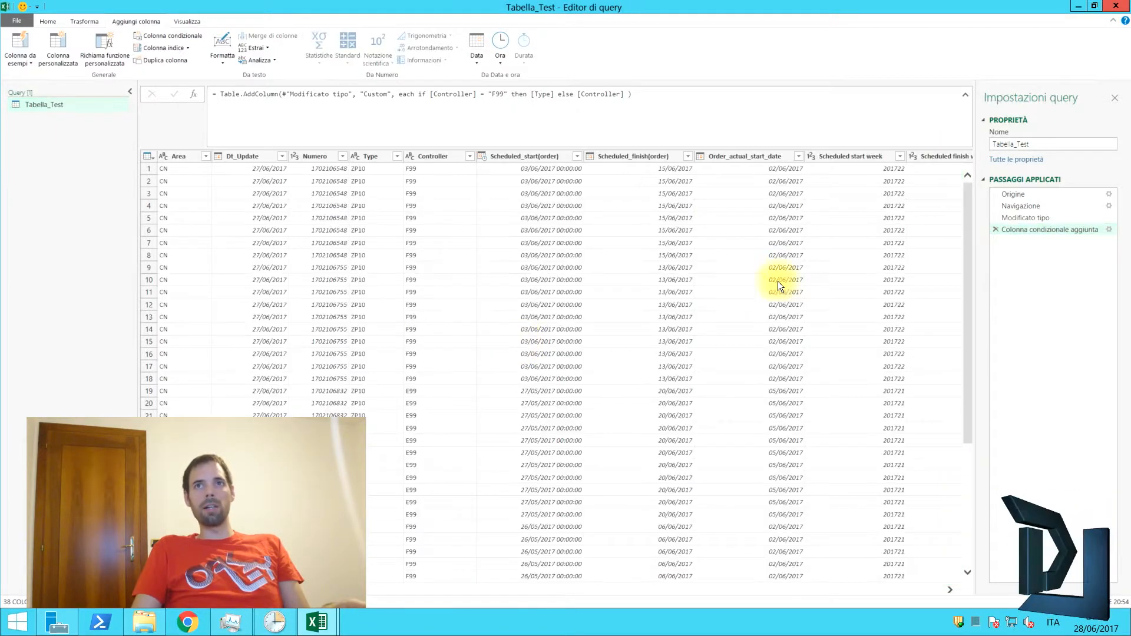
click(996, 229)
Replace the value F99 with pippo in the Controller column.
click(436, 161)
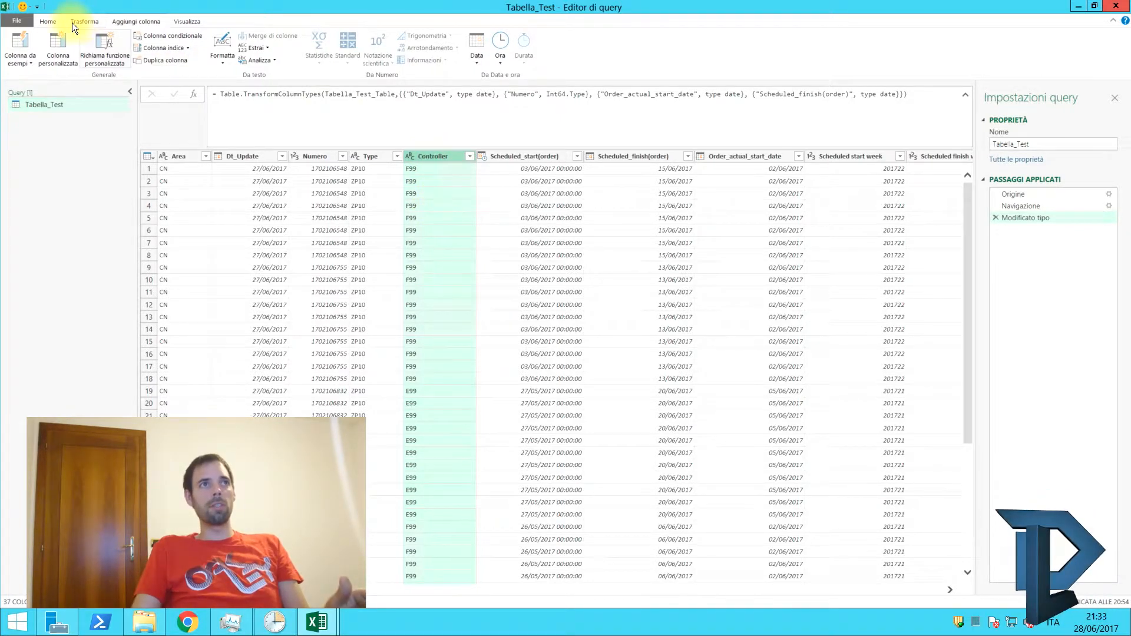
click(47, 21)
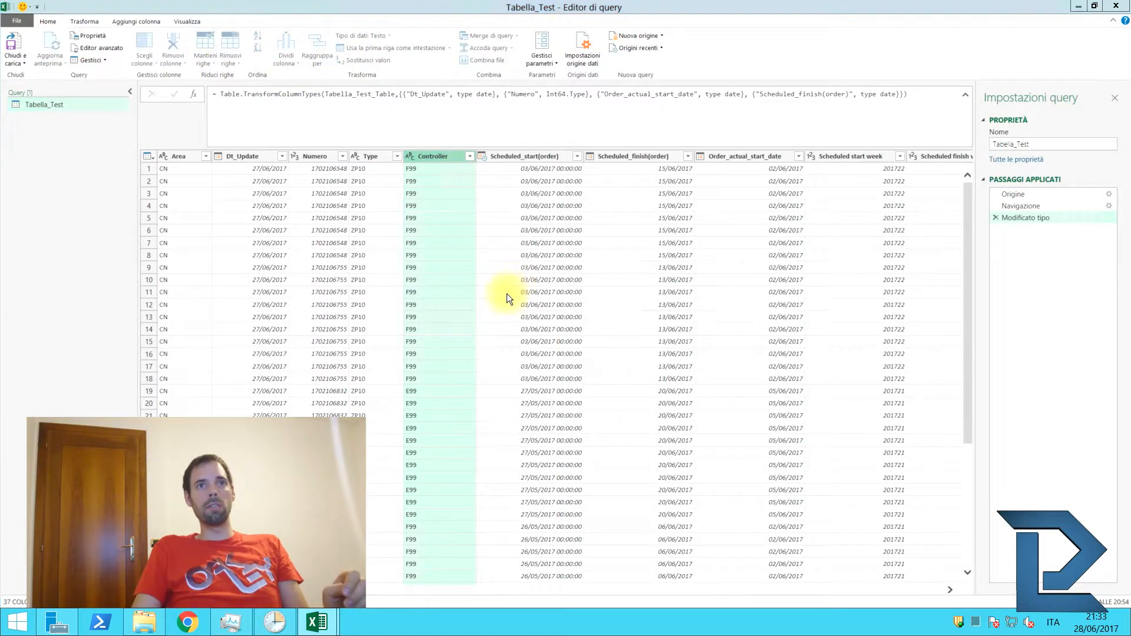
text(F99)
click(415, 315)
text(Pippo)
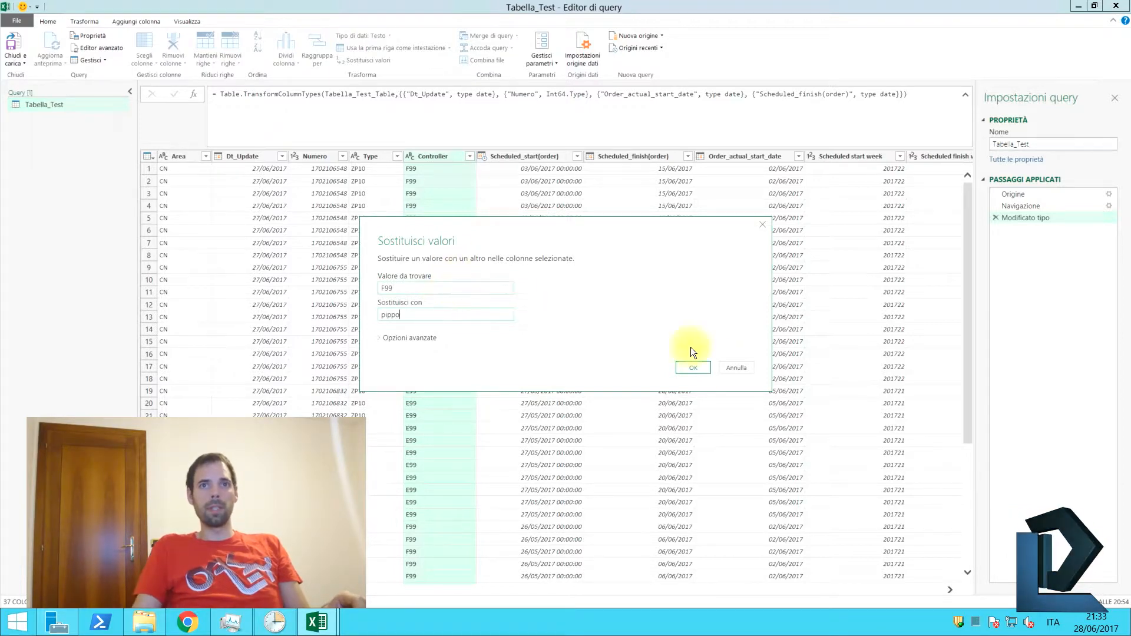
click(701, 367)
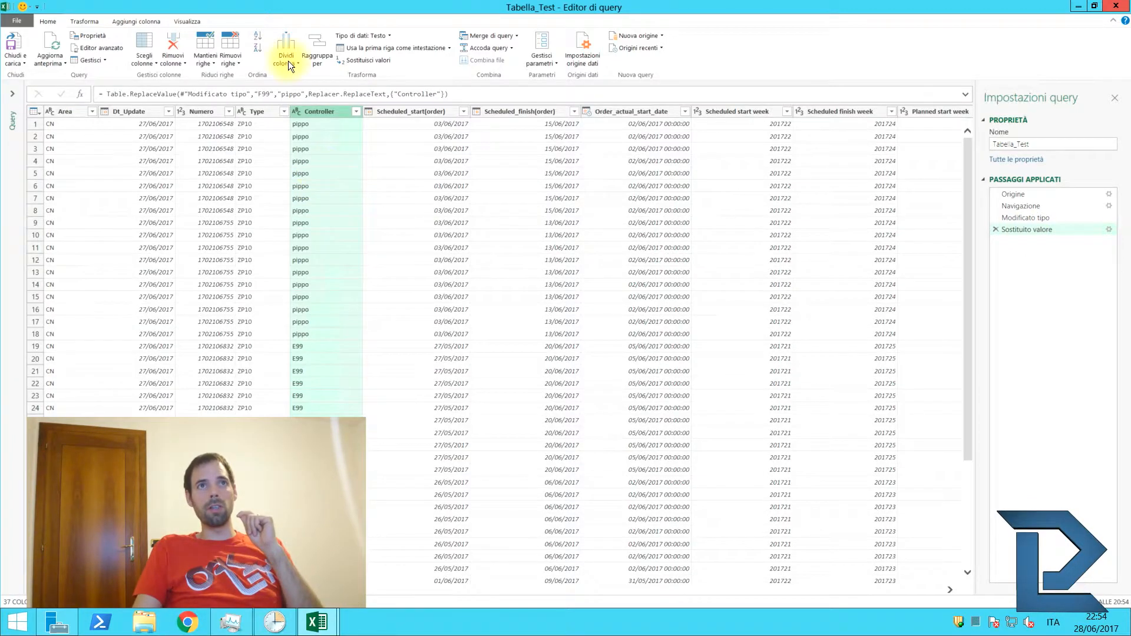
Change the replacement value "pippo" in the Sostituito valore formula to each [Type] and apply the formula.
click(279, 96)
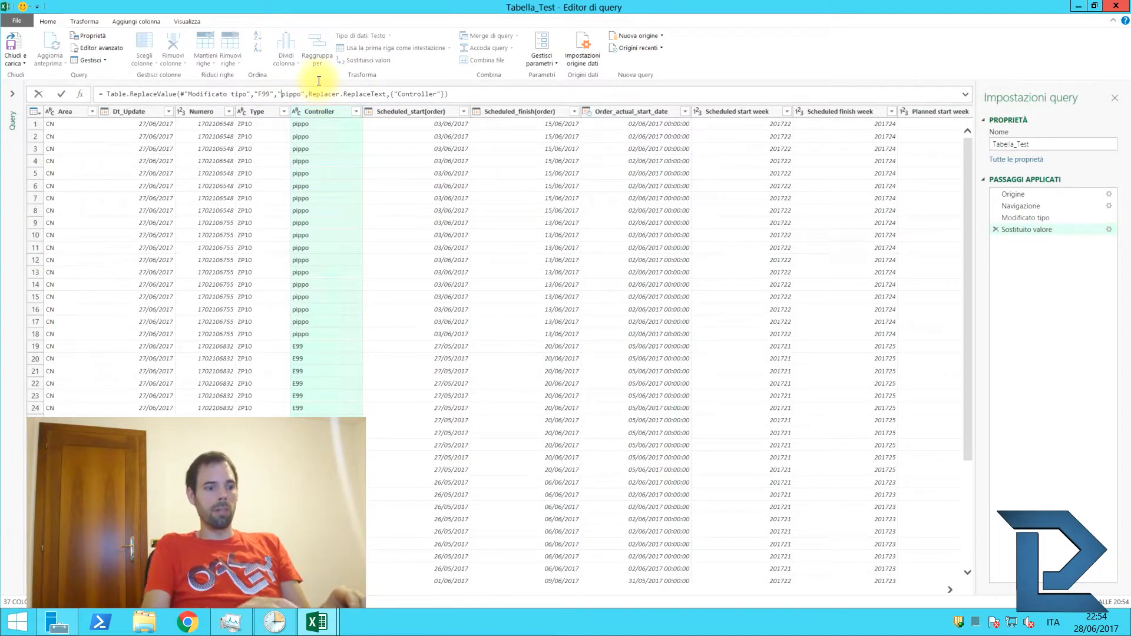
text(each)
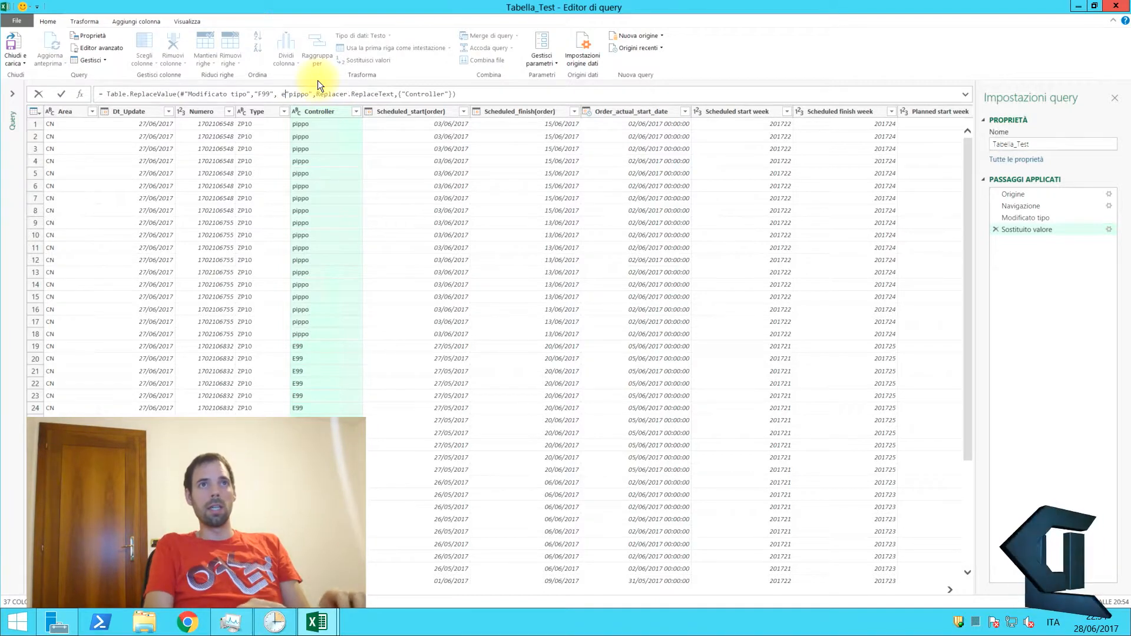
key(Delete)
key(Delete)
key(Delete)
key(Delete)
key(Delete)
key(Delete)
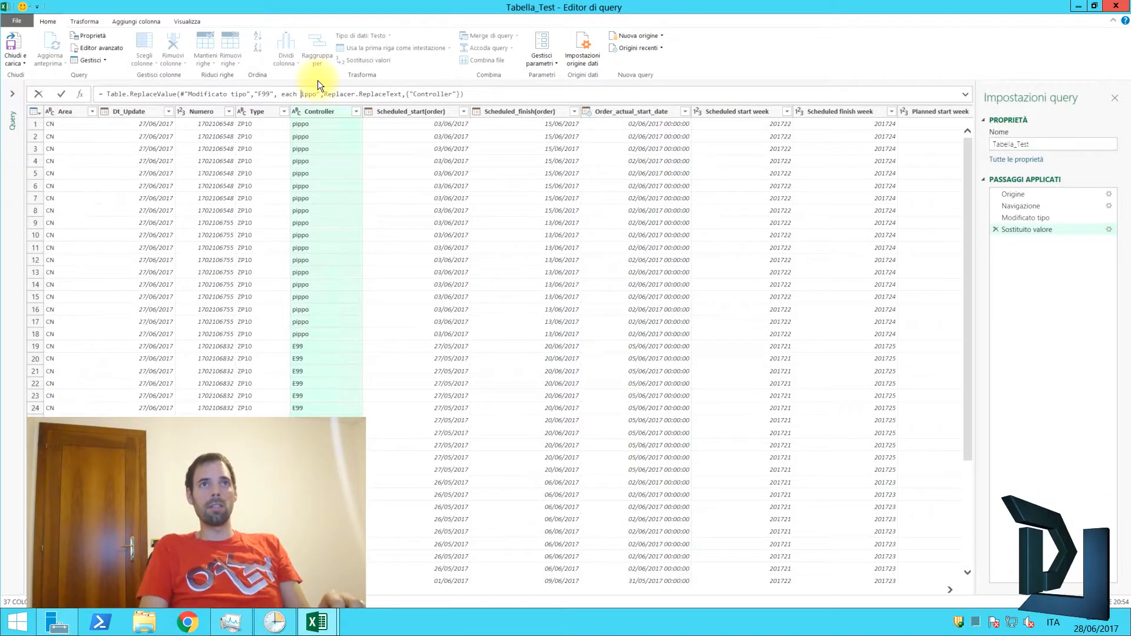
key(Delete)
key(Delete)
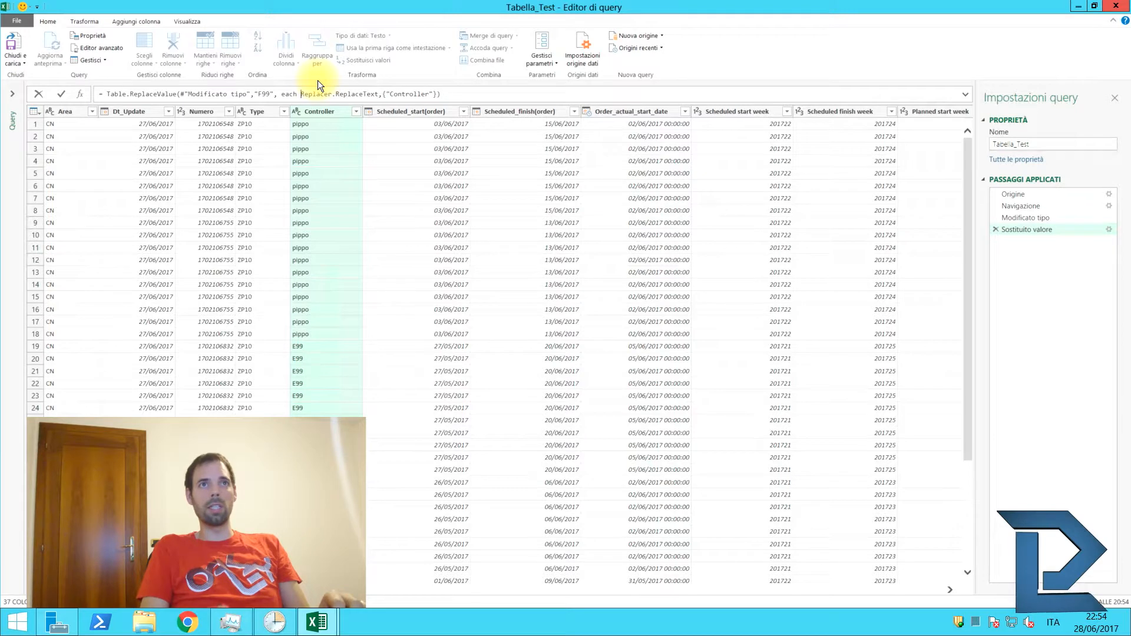
text([Type)
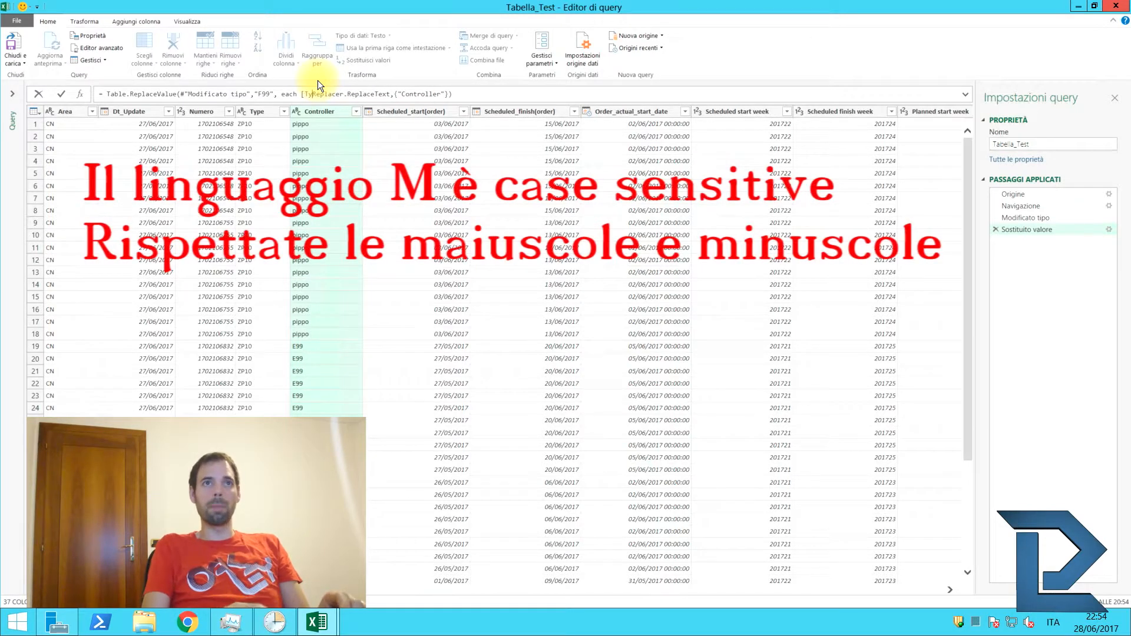
text(],)
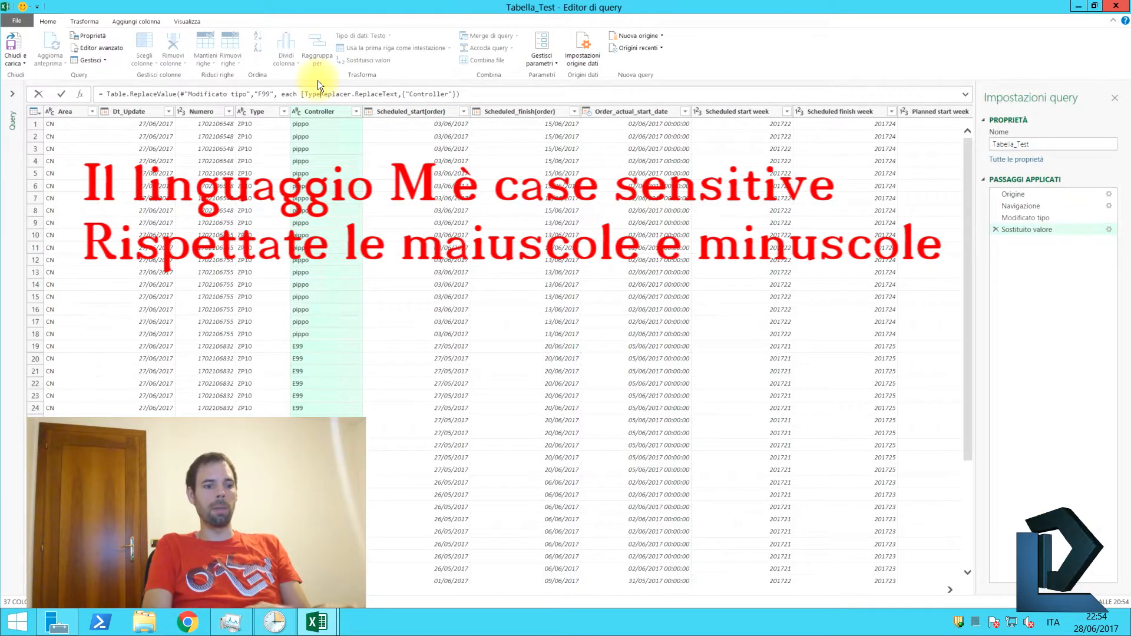
key(Return)
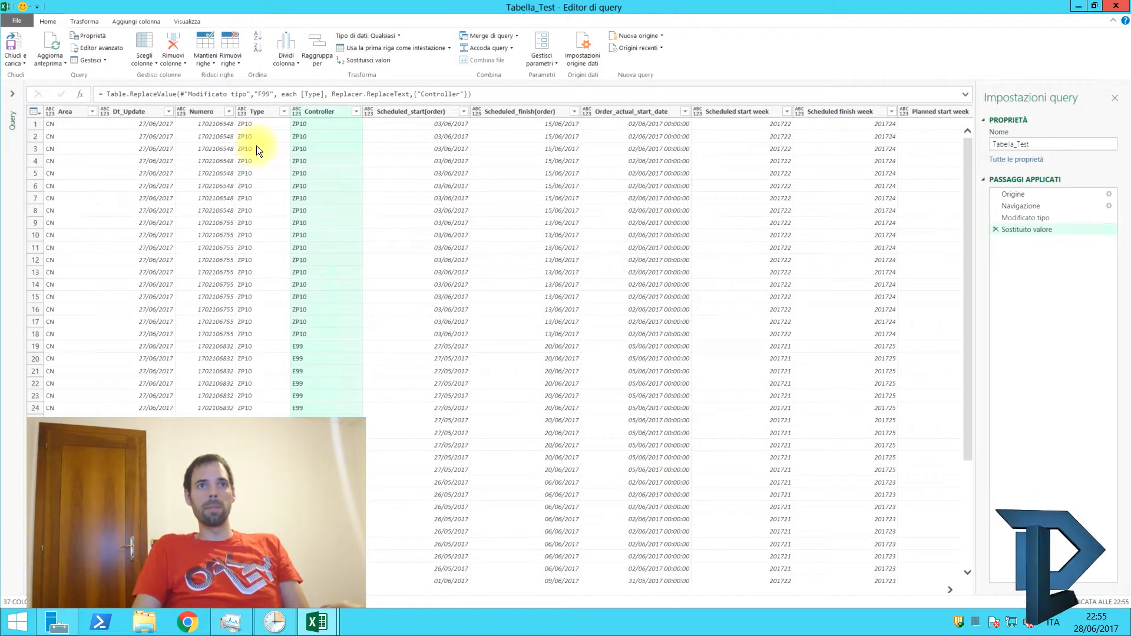
click(312, 149)
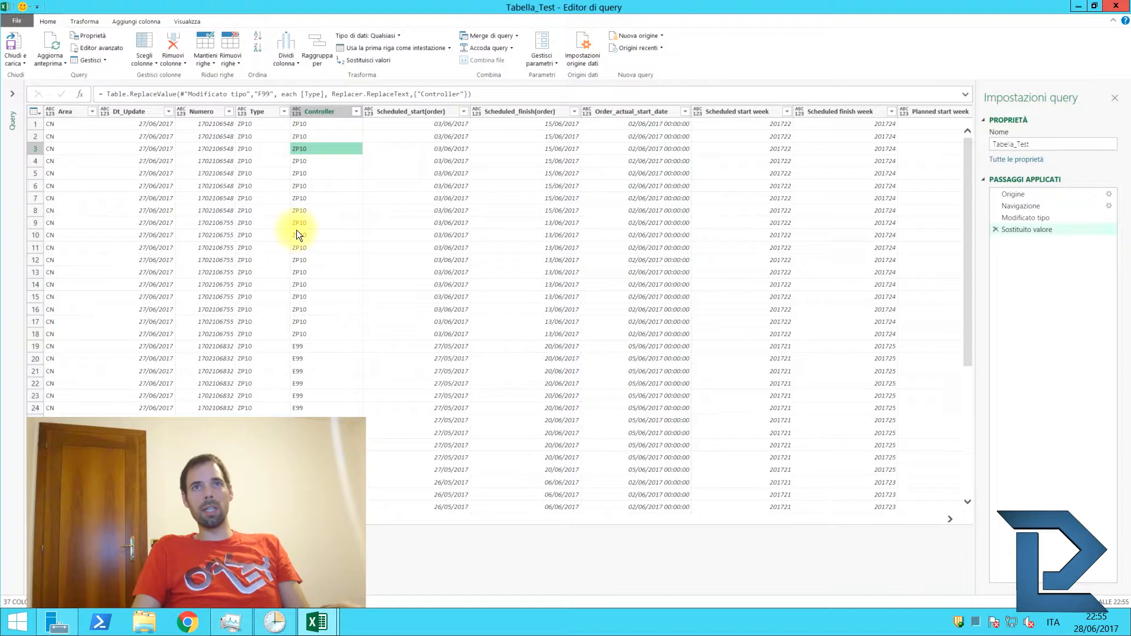